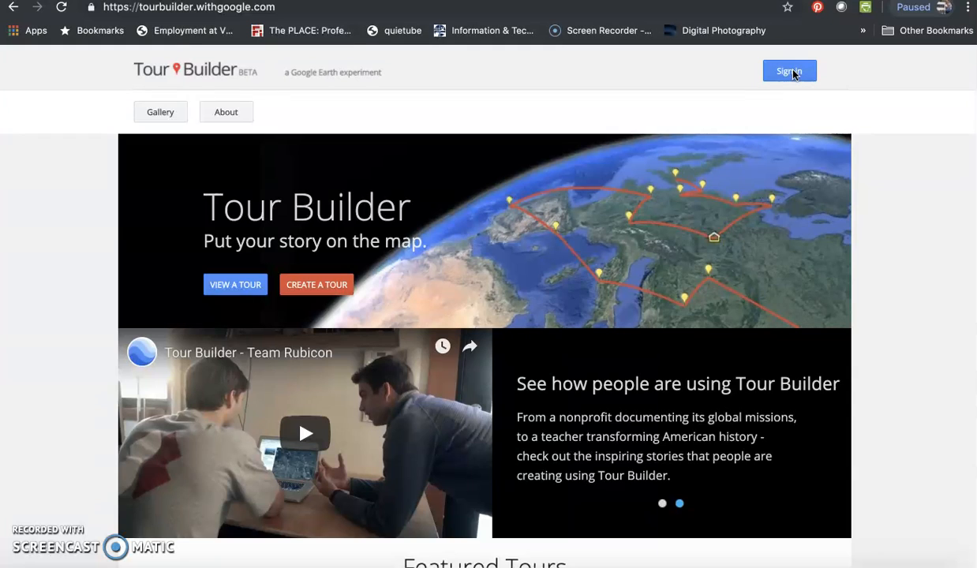
Sign in to Tour Builder with the personal Gmail account, entering the account password
{"action": "left_click", "coordinate": [792, 71]}
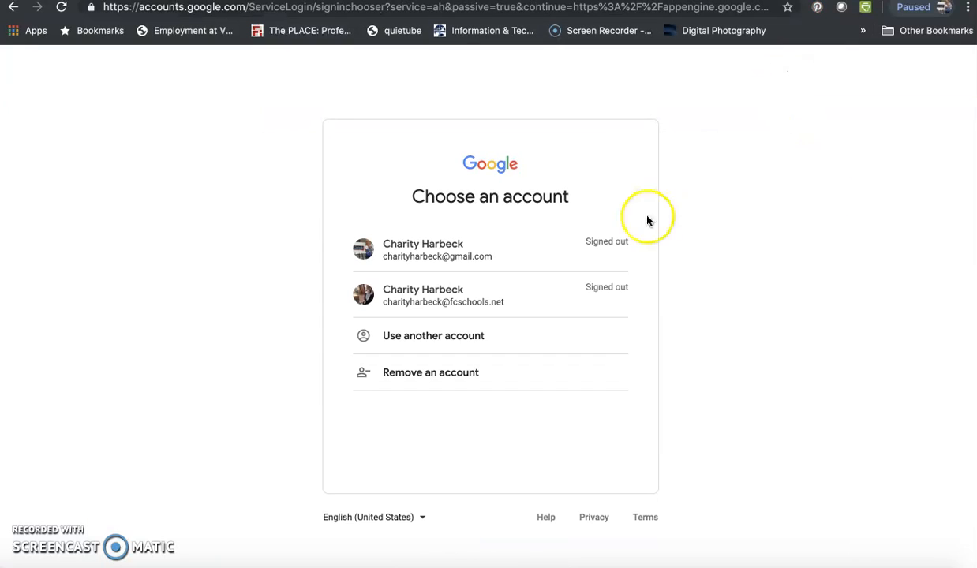
{"action": "left_click", "coordinate": [445, 250]}
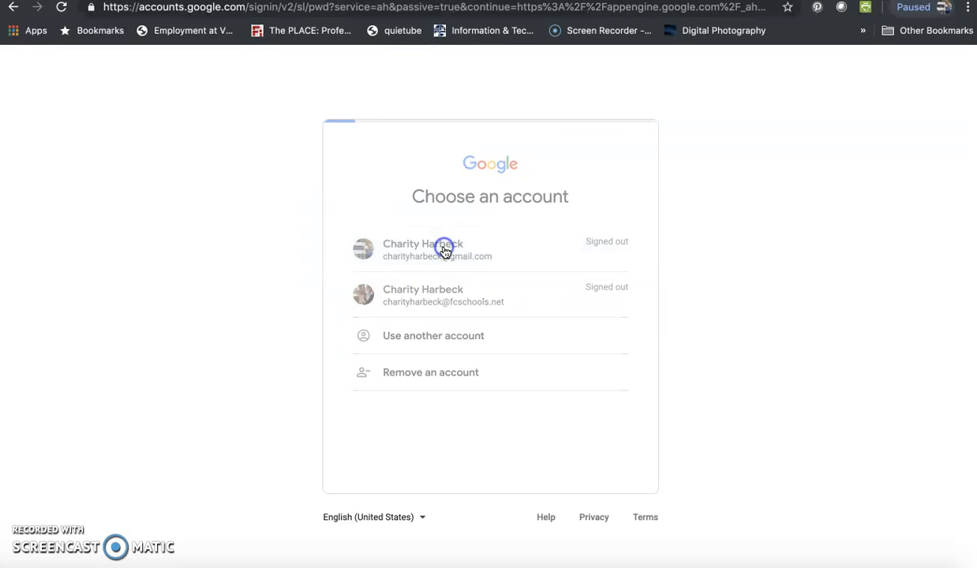
{"action": "type", "text": "•••••"}
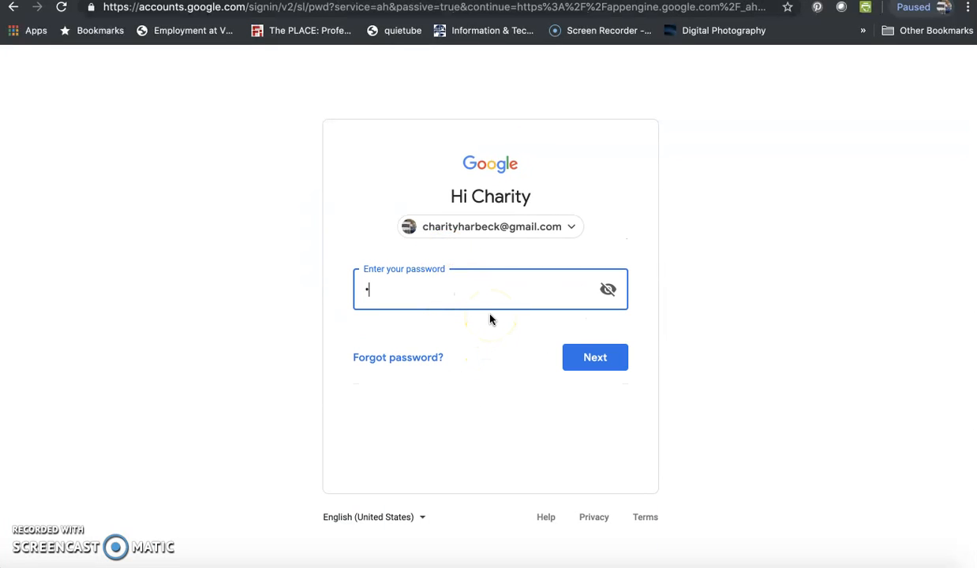
{"action": "type", "text": "•••••"}
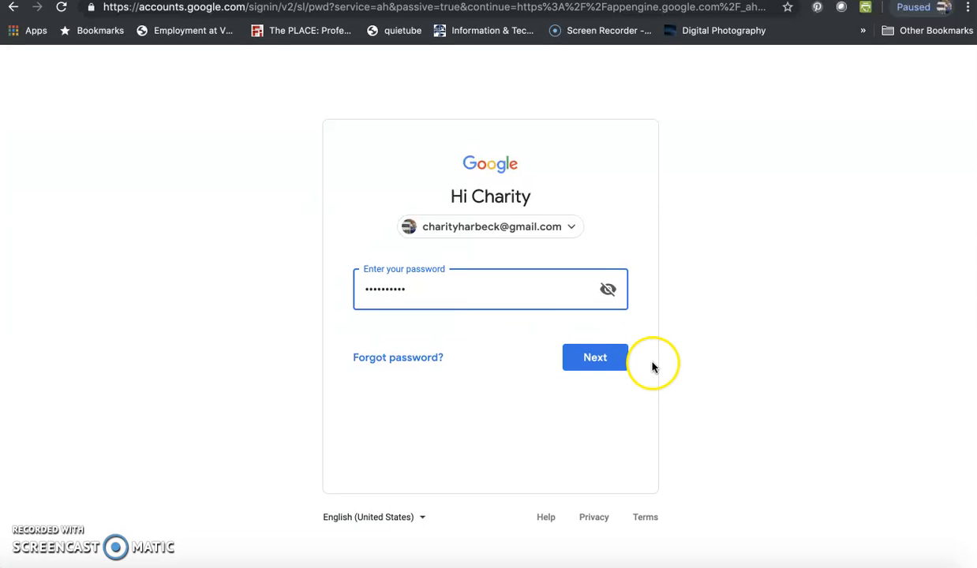
{"action": "left_click", "coordinate": [621, 362]}
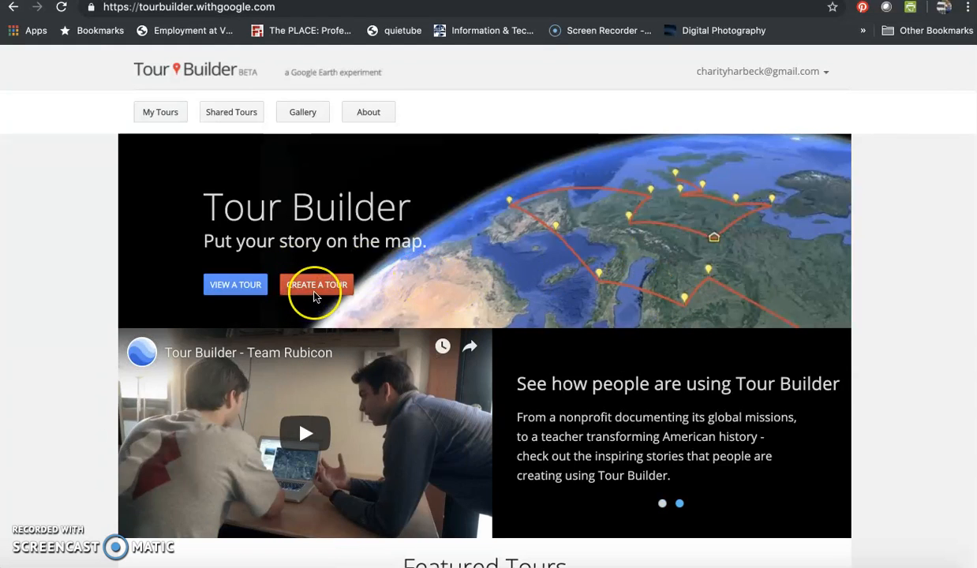
Create a new tour named "FHS Example Tutorial" with the author's name filled in
{"action": "left_click", "coordinate": [159, 111]}
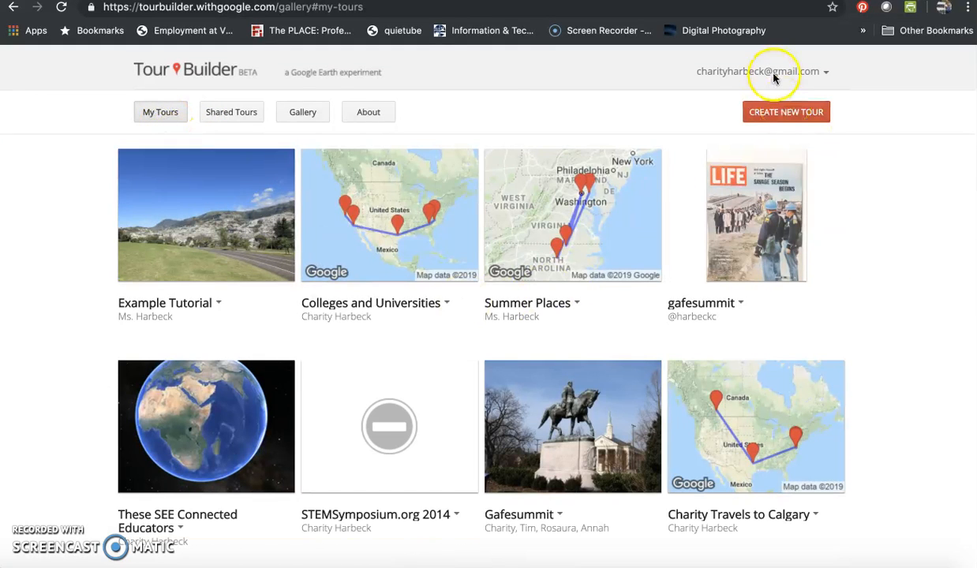
{"action": "left_click", "coordinate": [792, 114]}
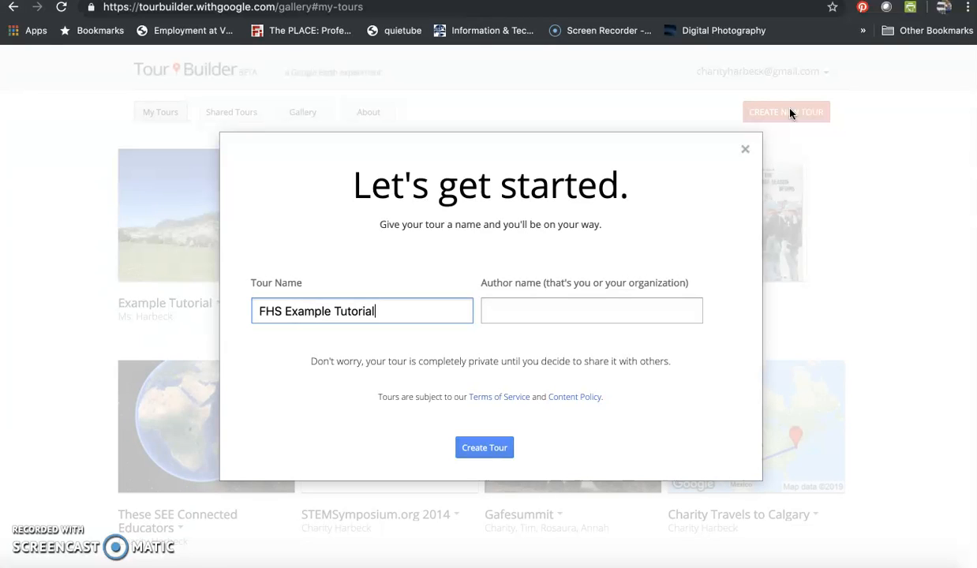
{"action": "key", "text": "Tab"}
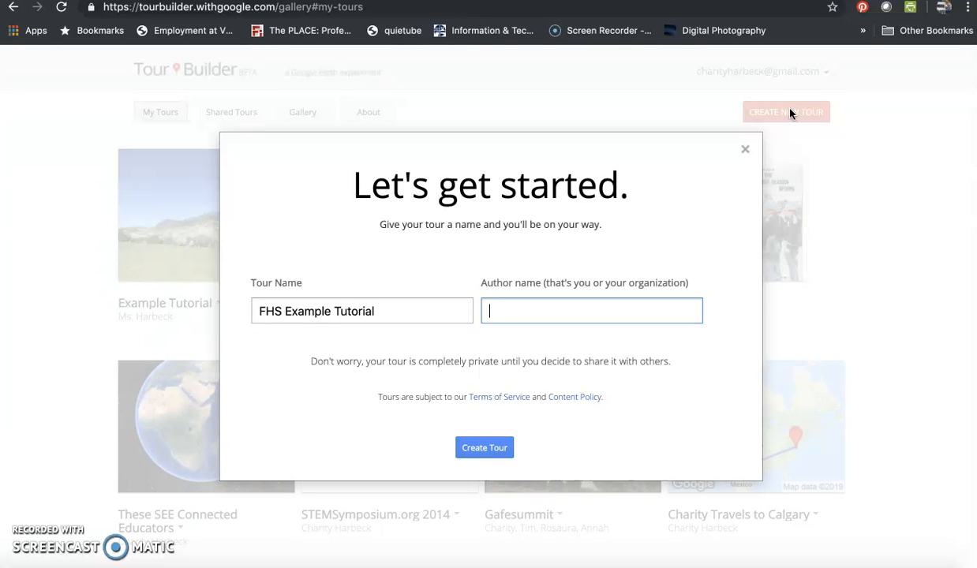
{"action": "type", "text": "Ms. Harbeck"}
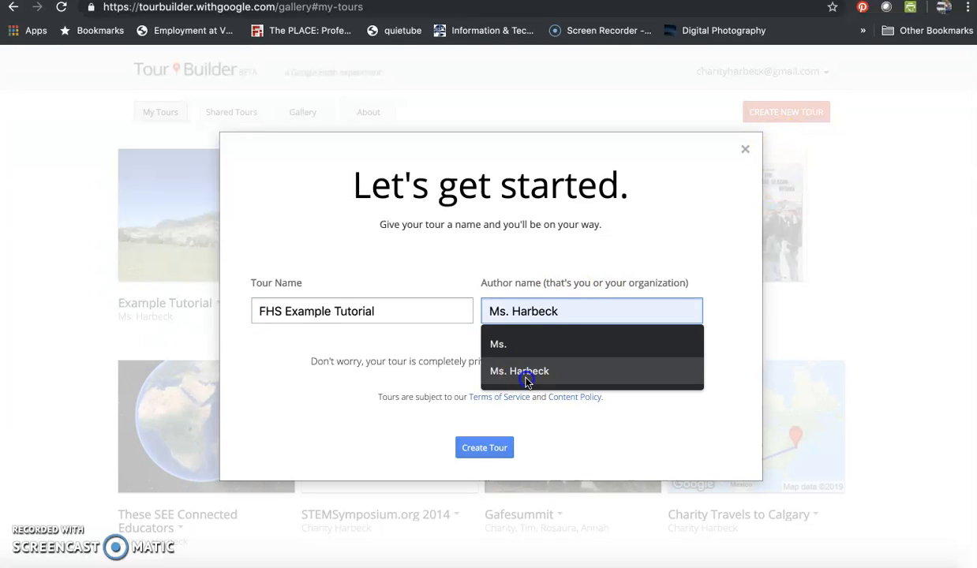
{"action": "left_click", "coordinate": [523, 371]}
{"action": "left_click", "coordinate": [484, 447]}
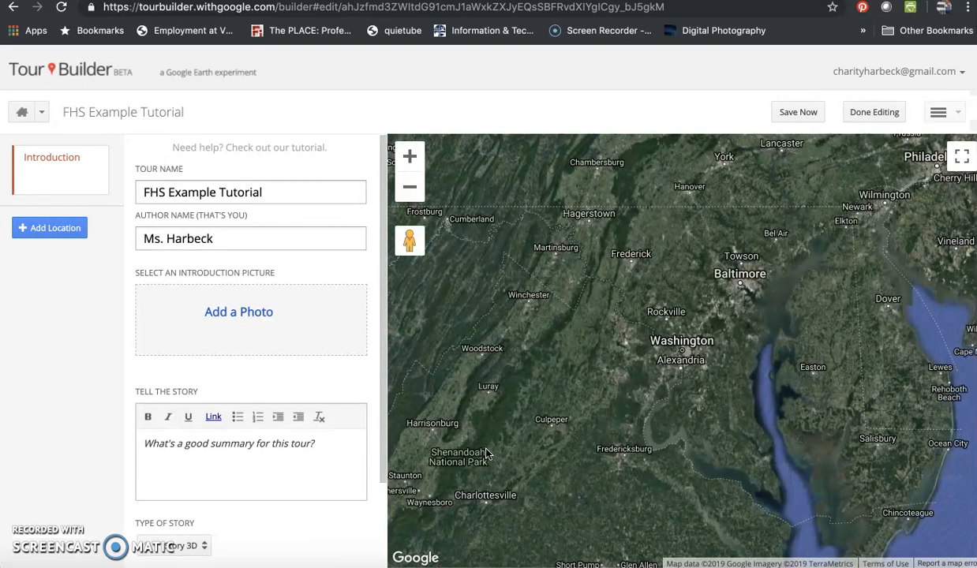
Set the introduction picture to the third photo, a green lawn beside a road, from the "Equador - Peru 2018" album
{"action": "left_click", "coordinate": [225, 318]}
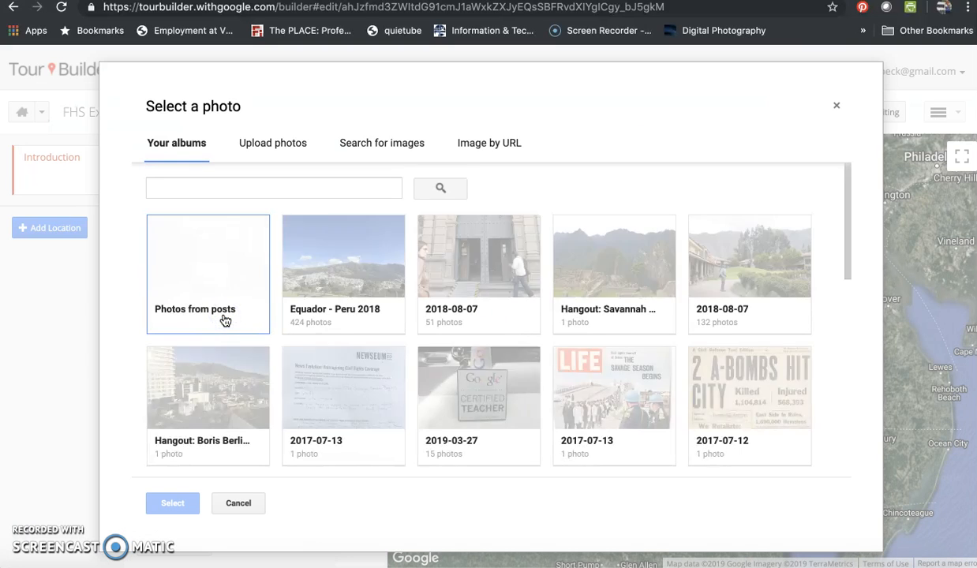
{"action": "left_click", "coordinate": [328, 297]}
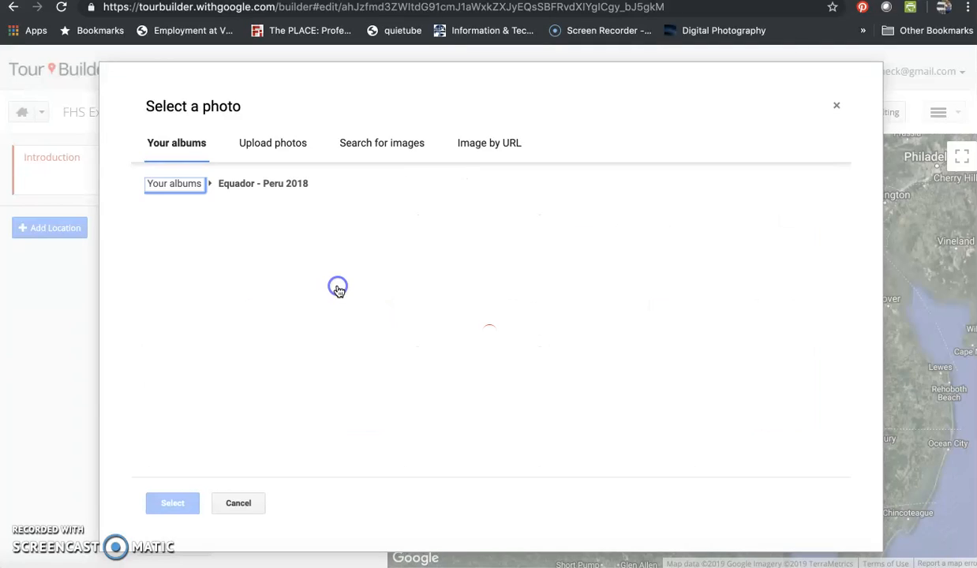
{"action": "left_click", "coordinate": [336, 282]}
{"action": "left_click", "coordinate": [438, 255]}
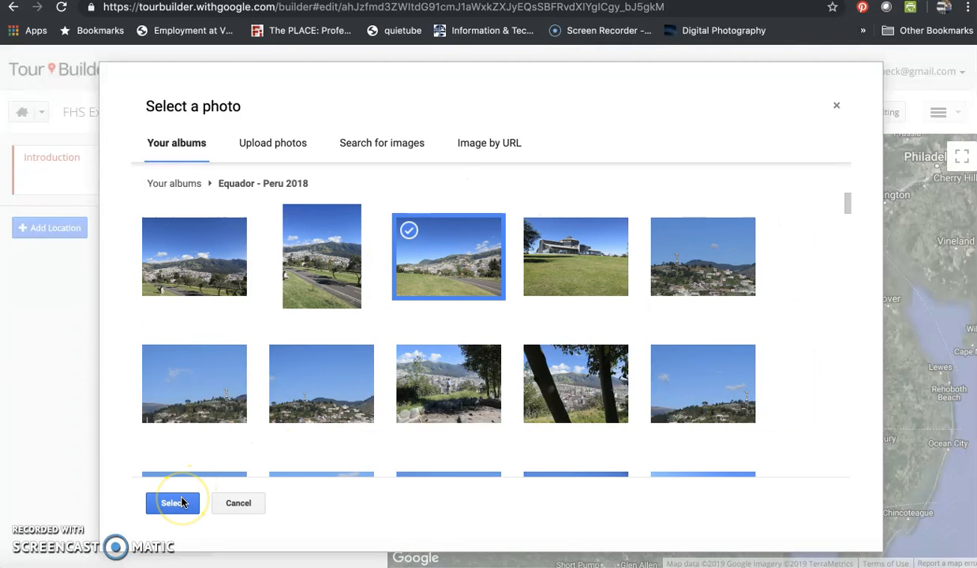
{"action": "left_click", "coordinate": [181, 503]}
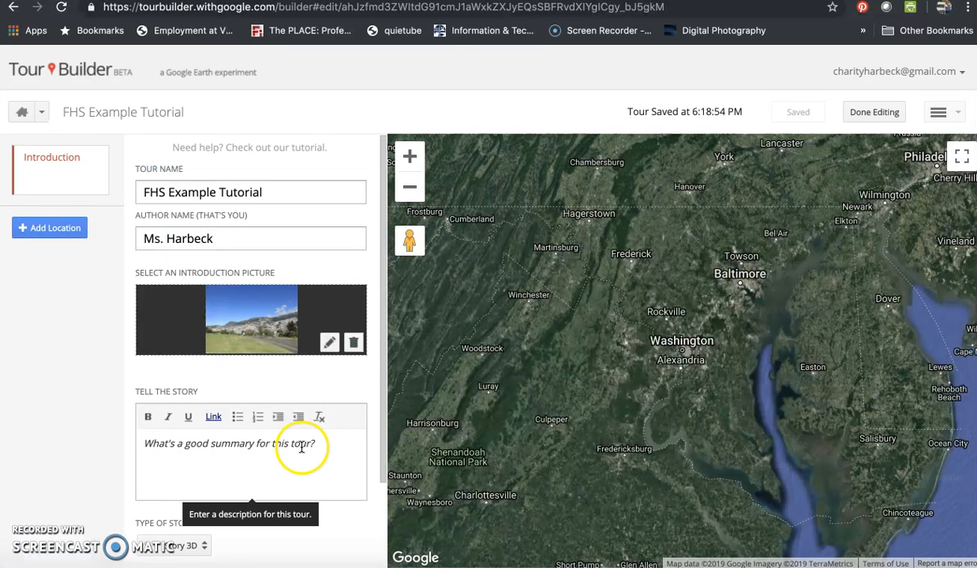
Write the introduction story text "This is a summary of my tour of Washington."
{"action": "left_click", "coordinate": [144, 435]}
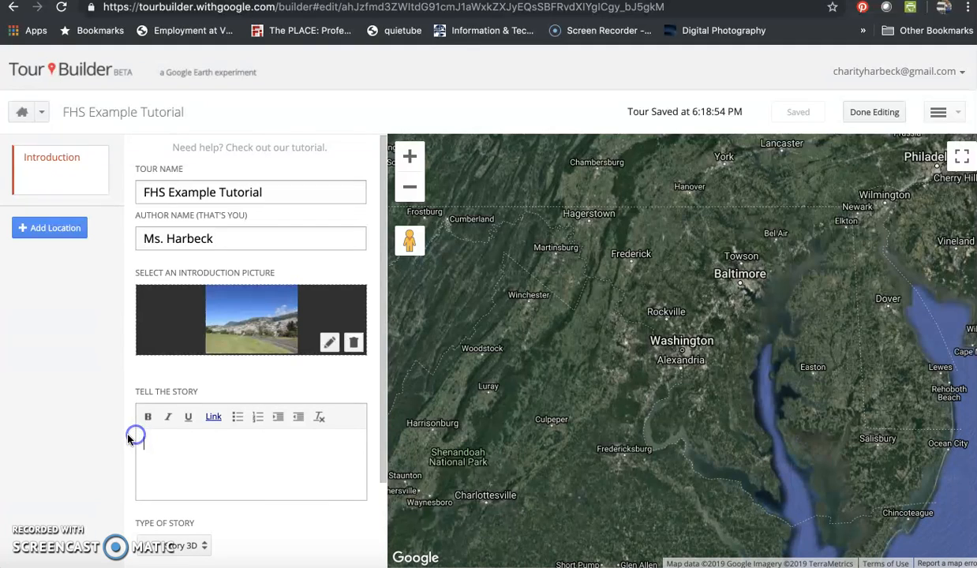
{"action": "type", "text": "This is a s"}
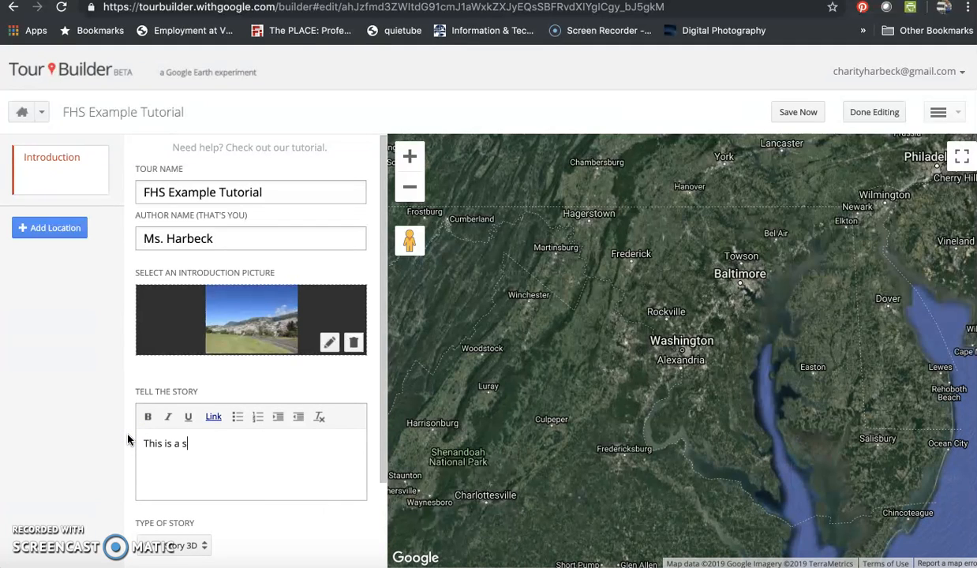
{"action": "type", "text": "ummary of my tour of"}
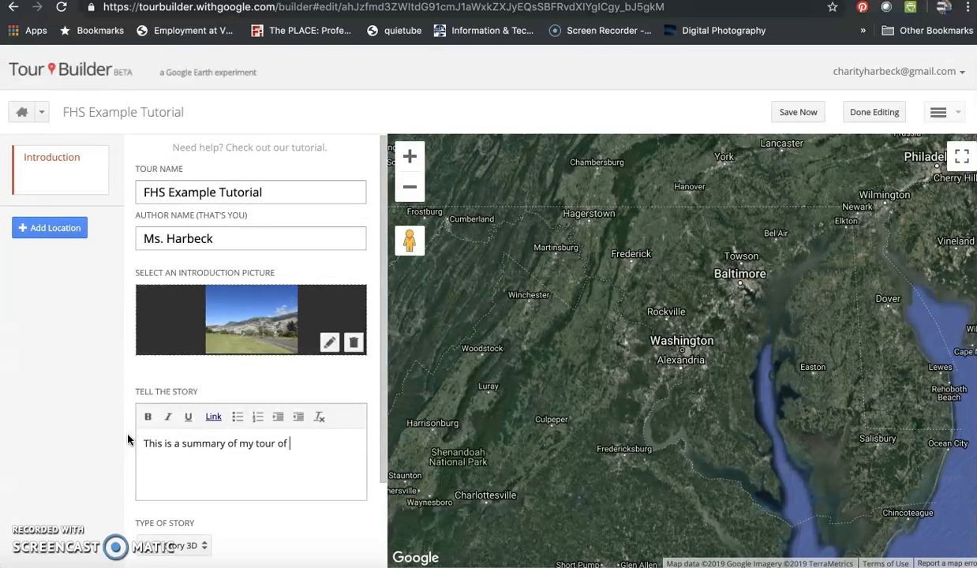
{"action": "type", "text": " Washington."}
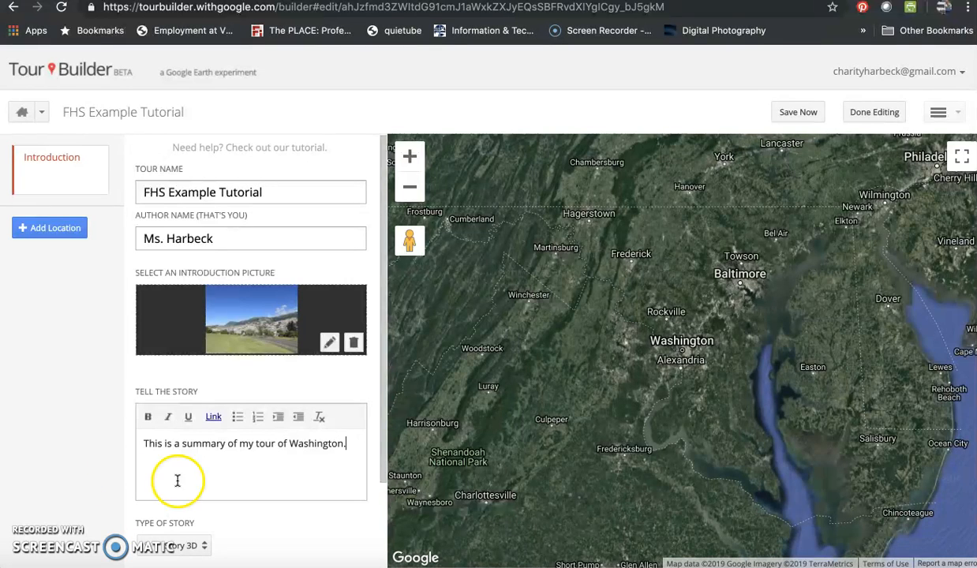
Link the text "Washington." in the story to the web address commonsense.org
{"action": "left_click_drag", "start_coordinate": [292, 447], "coordinate": [354, 447]}
{"action": "left_click", "coordinate": [210, 419]}
{"action": "left_click", "coordinate": [434, 338]}
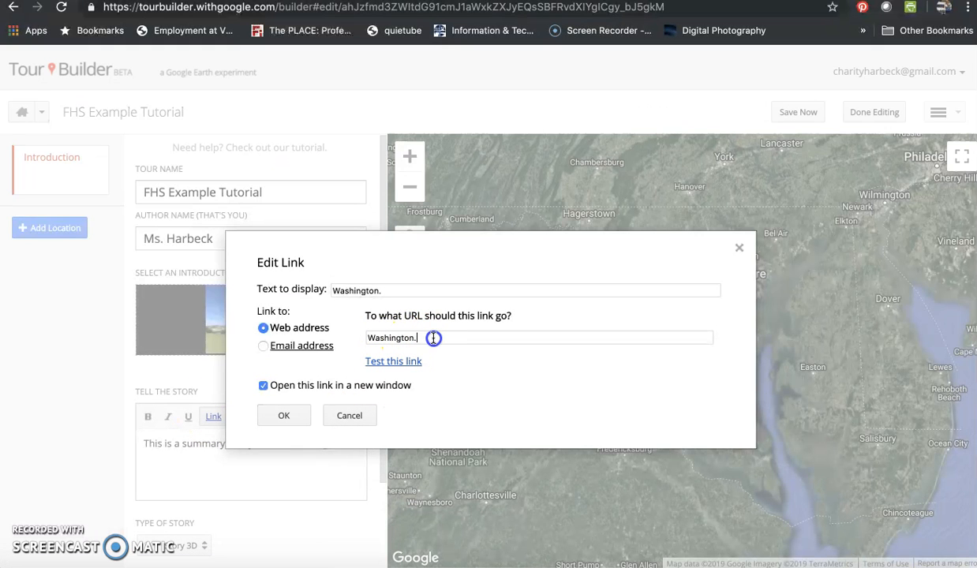
{"action": "key", "text": "BackSpace"}
{"action": "key", "text": "BackSpace"}
{"action": "key", "text": "BackSpace"}
{"action": "type", "text": "commonsense.org"}
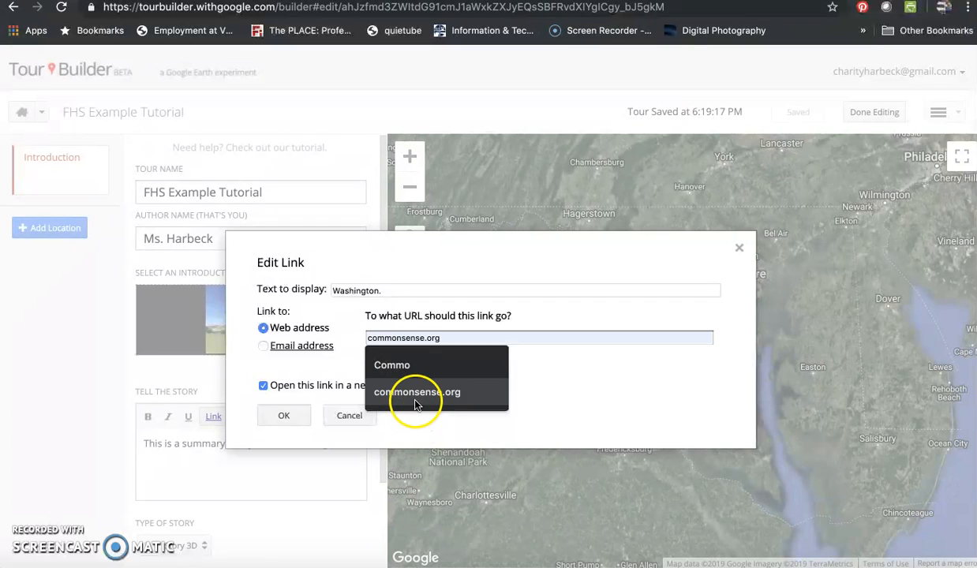
{"action": "left_click", "coordinate": [414, 395]}
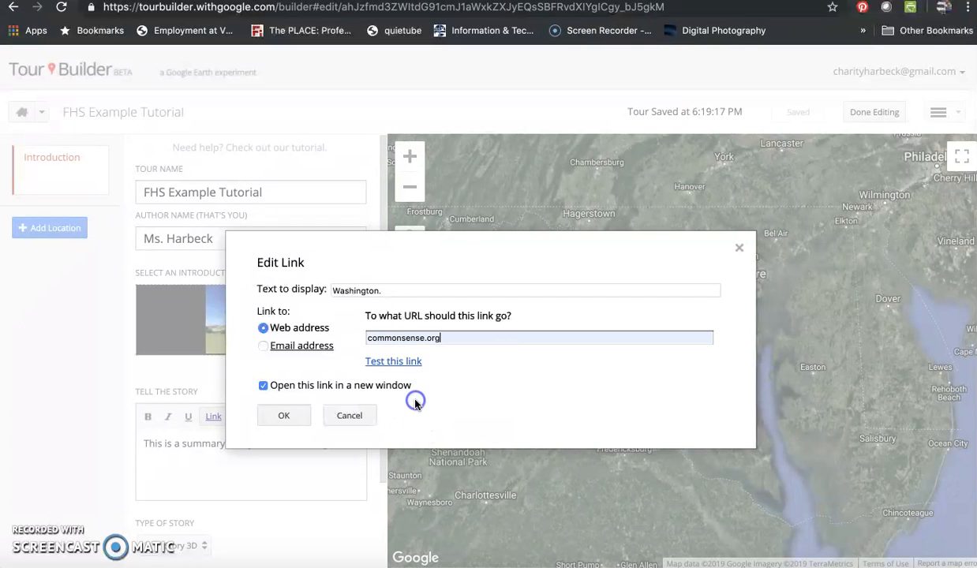
{"action": "left_click", "coordinate": [282, 416]}
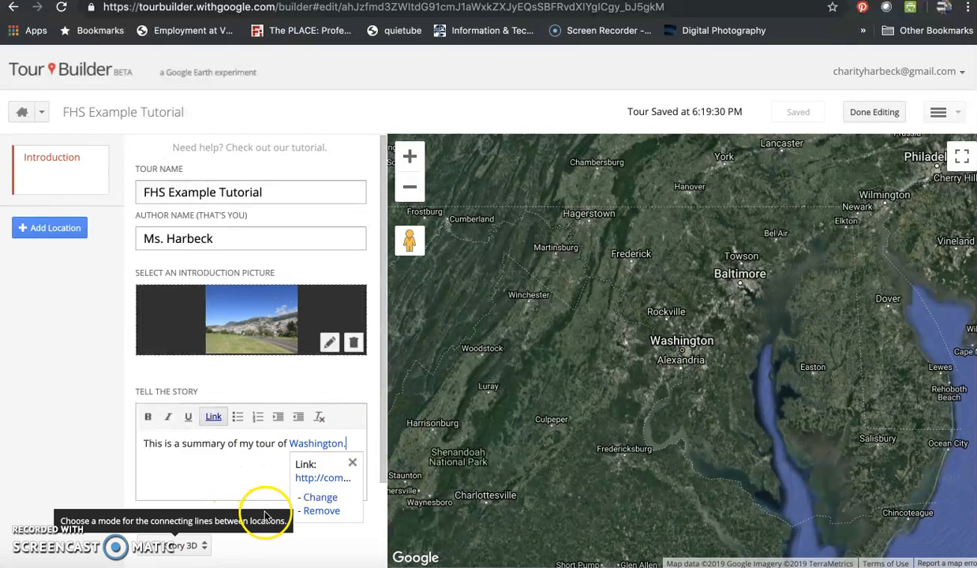
Choose Story 3D as the type of story and view the available path colors
{"action": "left_click_drag", "start_coordinate": [382, 368], "coordinate": [374, 445]}
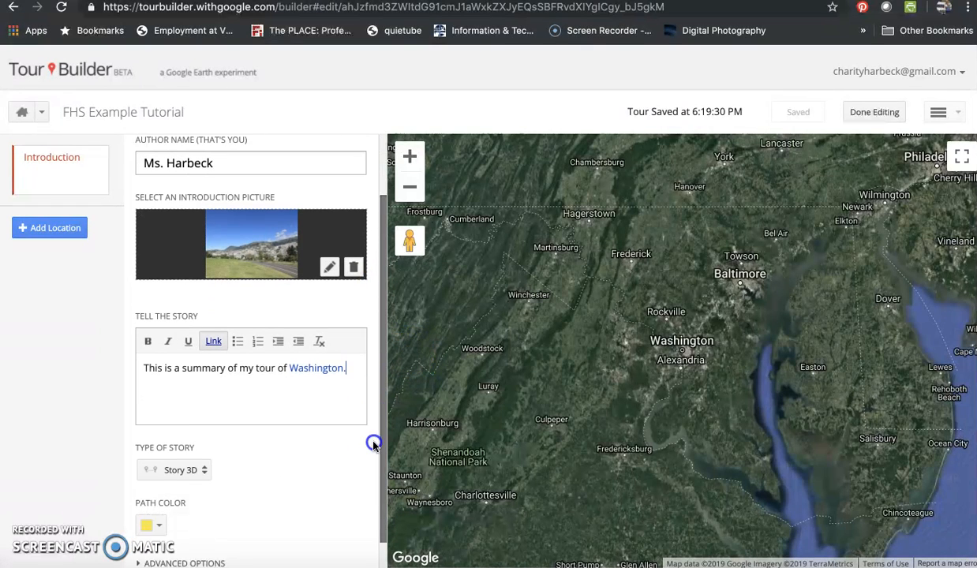
{"action": "left_click", "coordinate": [204, 442]}
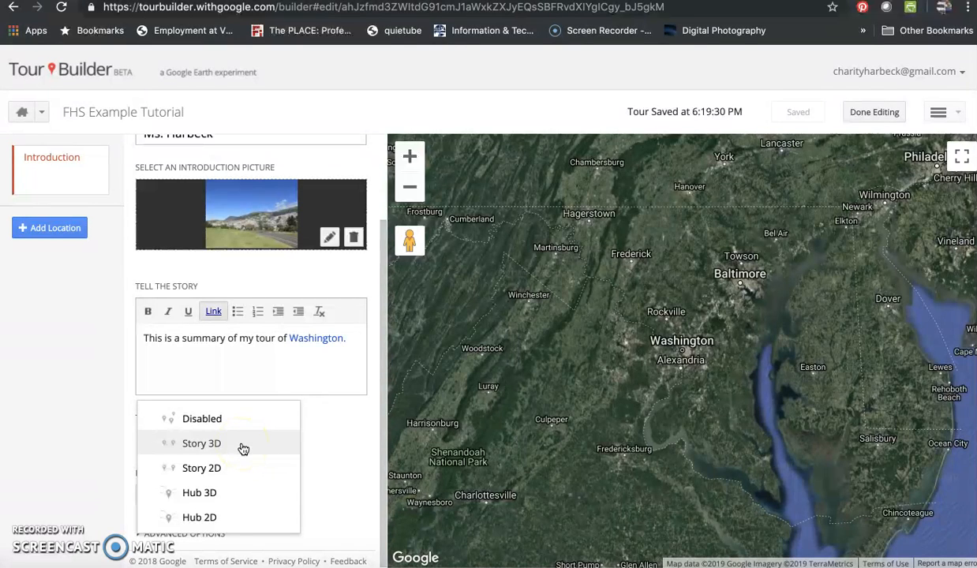
{"action": "left_click", "coordinate": [243, 445]}
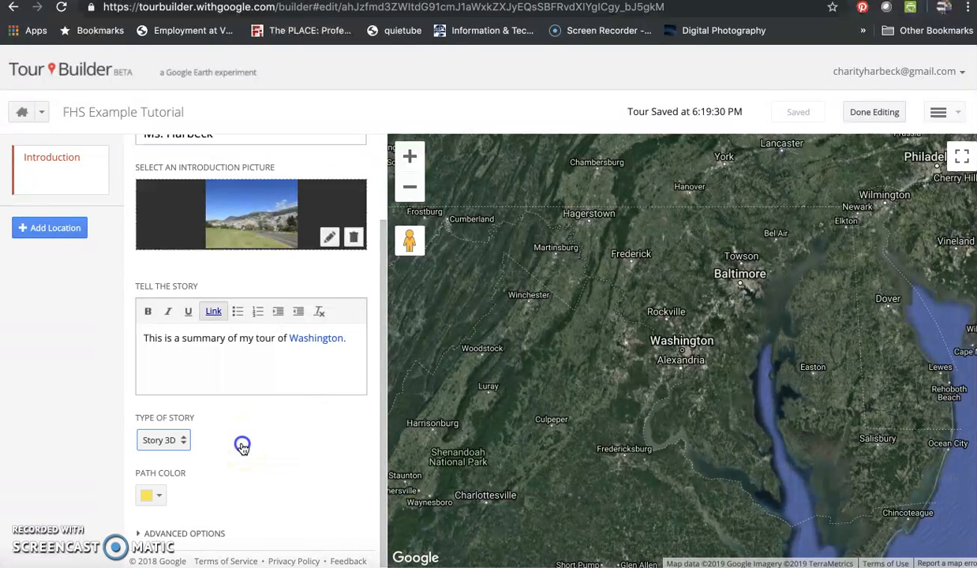
{"action": "left_click", "coordinate": [162, 499]}
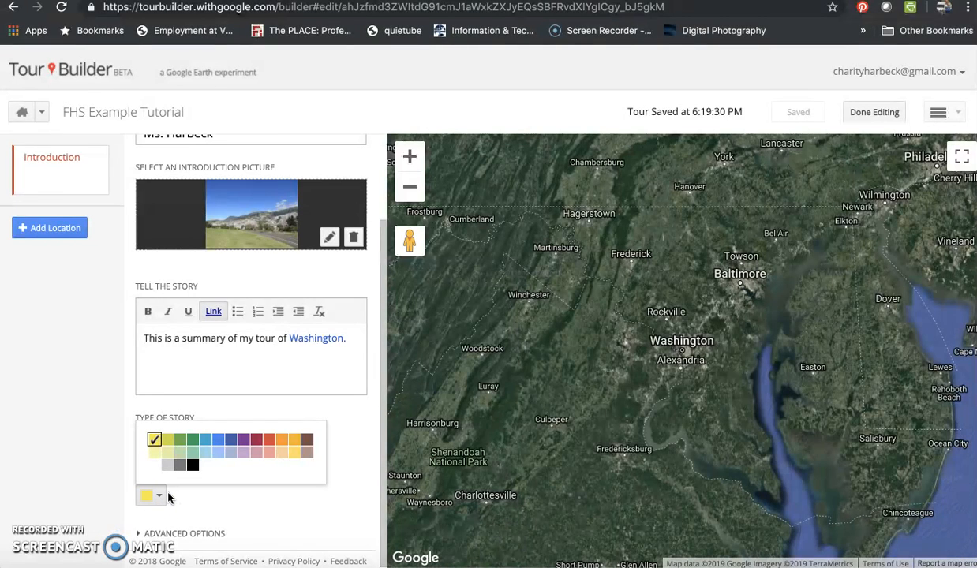
{"action": "left_click", "coordinate": [159, 499]}
Try the Roads and Borders & Labels map styles in the advanced options, ending with only Borders & Labels enabled
{"action": "scroll", "coordinate": [234, 492], "scroll_direction": "up", "scroll_amount": 1}
{"action": "scroll", "coordinate": [235, 492], "scroll_direction": "down", "scroll_amount": 1}
{"action": "left_click", "coordinate": [135, 532]}
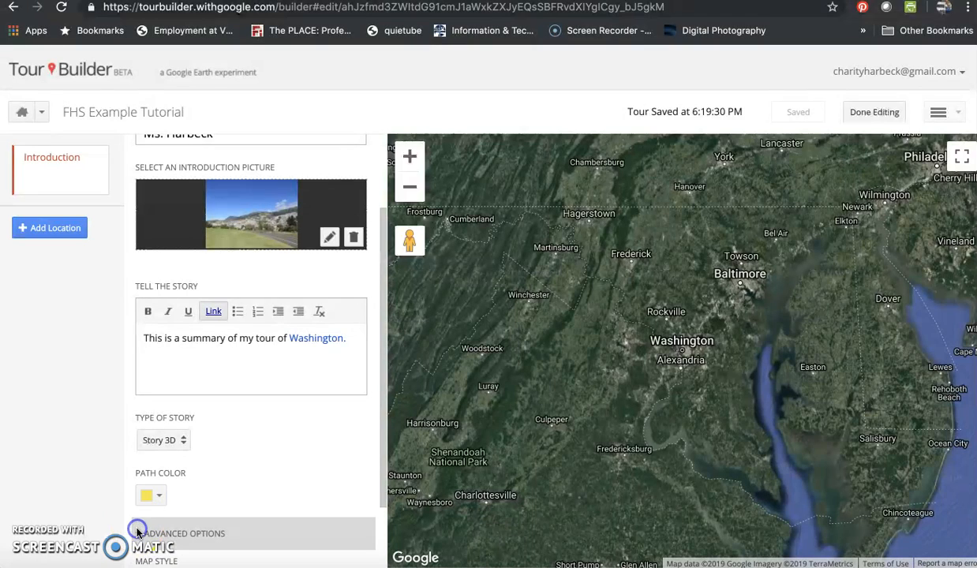
{"action": "scroll", "coordinate": [252, 516], "scroll_direction": "up", "scroll_amount": 2}
{"action": "scroll", "coordinate": [254, 515], "scroll_direction": "down", "scroll_amount": 3}
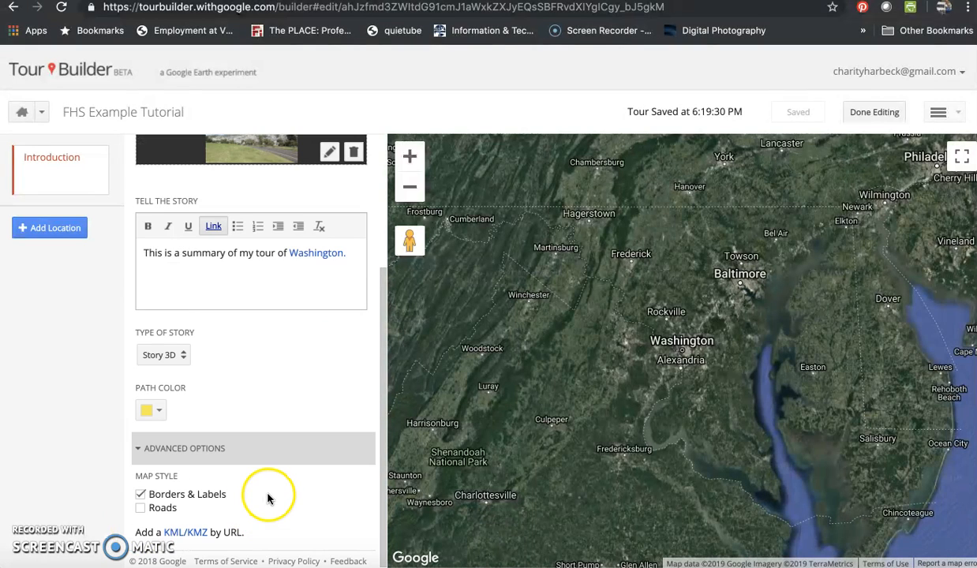
{"action": "left_click", "coordinate": [142, 512]}
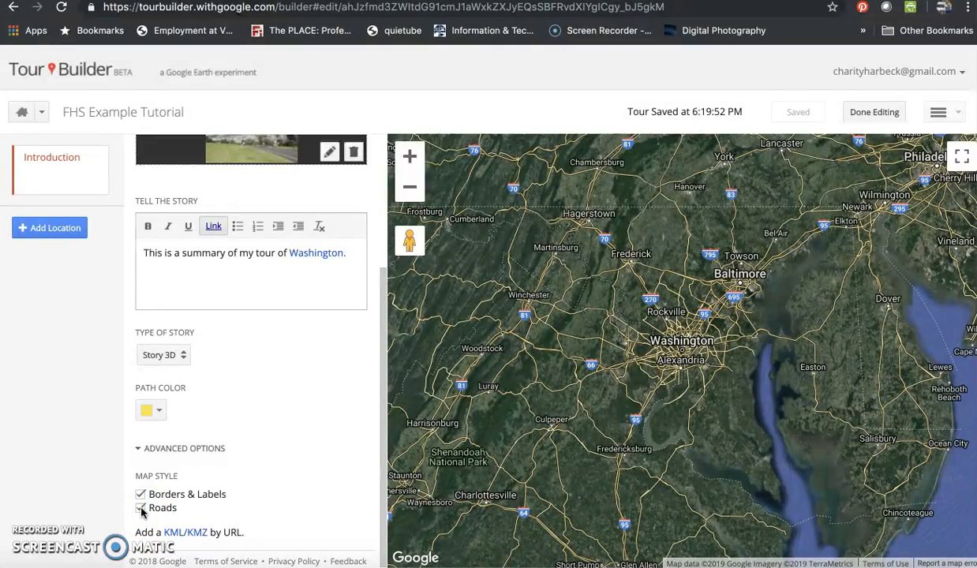
{"action": "left_click", "coordinate": [141, 496]}
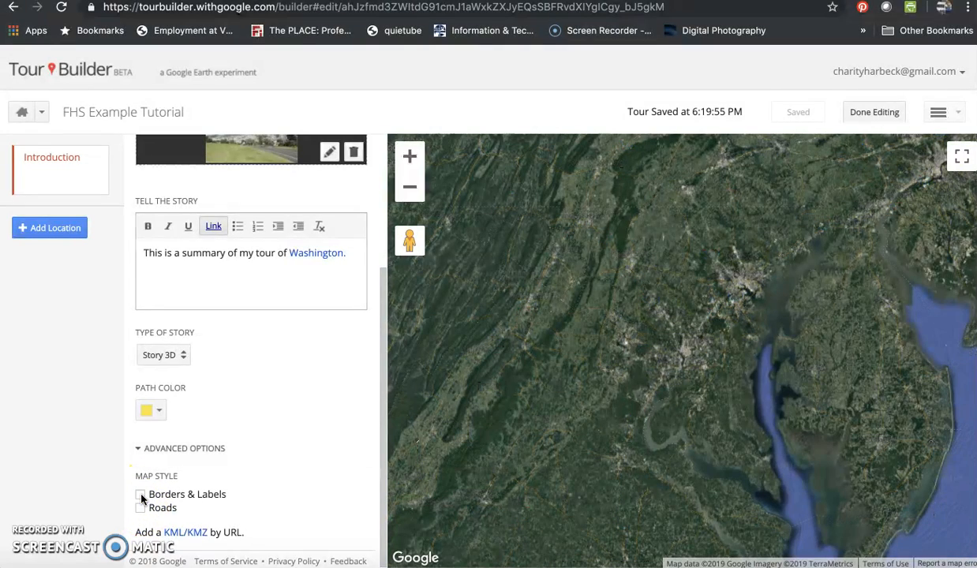
{"action": "left_click", "coordinate": [141, 496]}
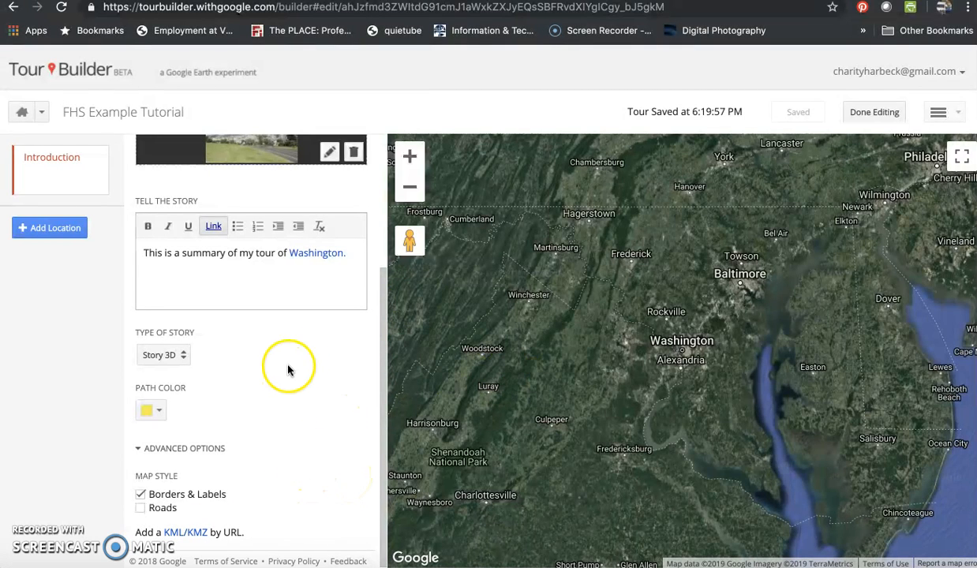
Add a new location to the tour by finding the Lincoln Memorial at Lincoln Memorial Circle in Washington, DC
{"action": "left_click_drag", "start_coordinate": [381, 375], "coordinate": [375, 227]}
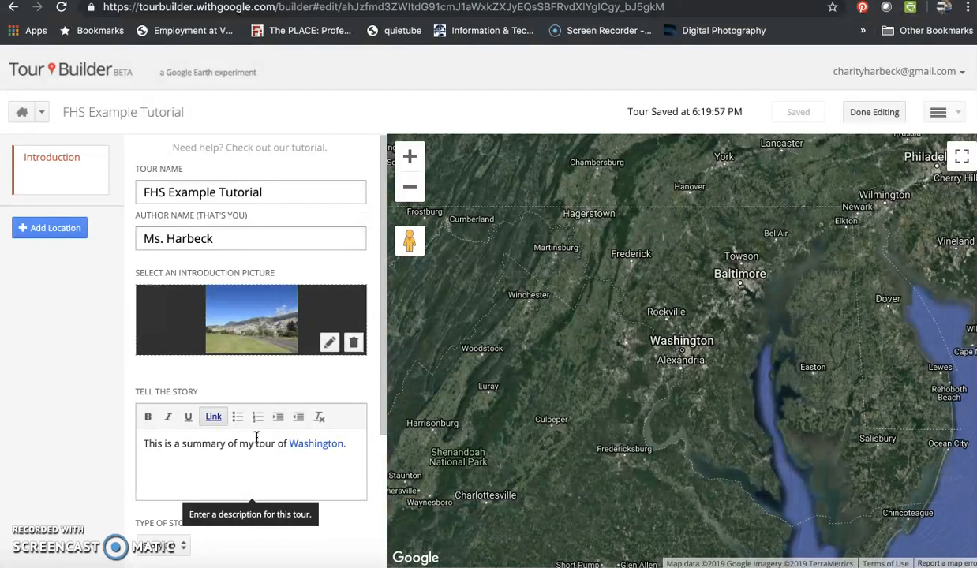
{"action": "left_click", "coordinate": [57, 227]}
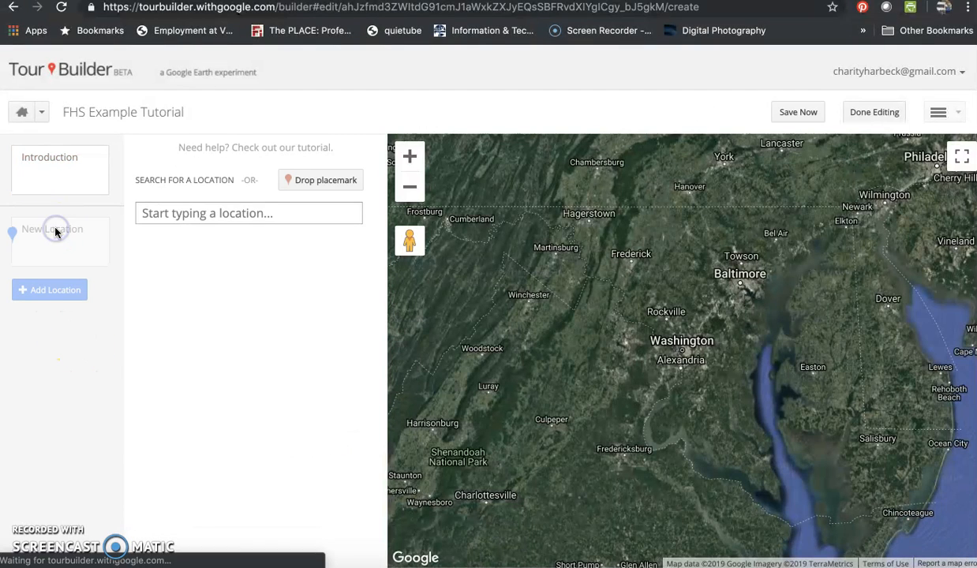
{"action": "left_click", "coordinate": [247, 212]}
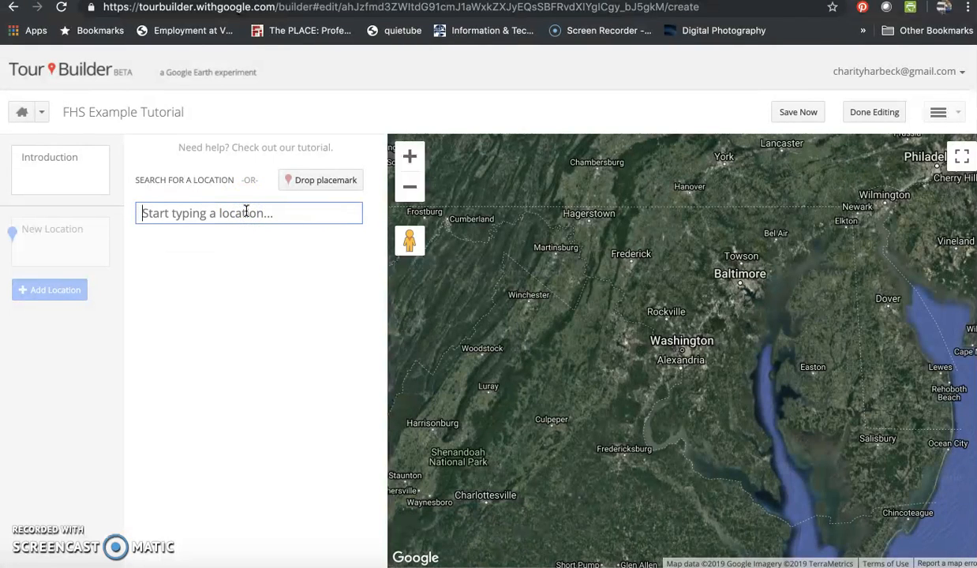
{"action": "type", "text": "Lincol"}
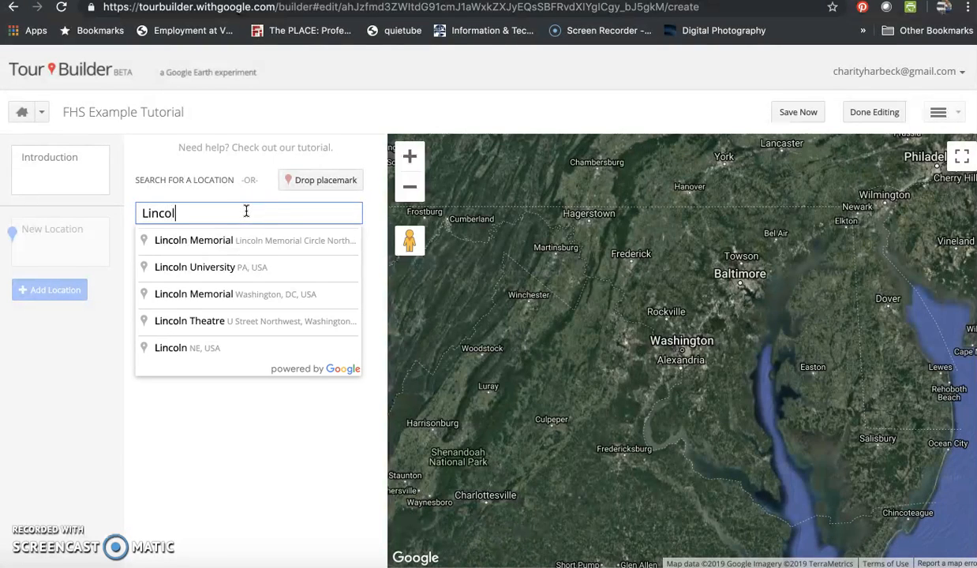
{"action": "left_click", "coordinate": [268, 246]}
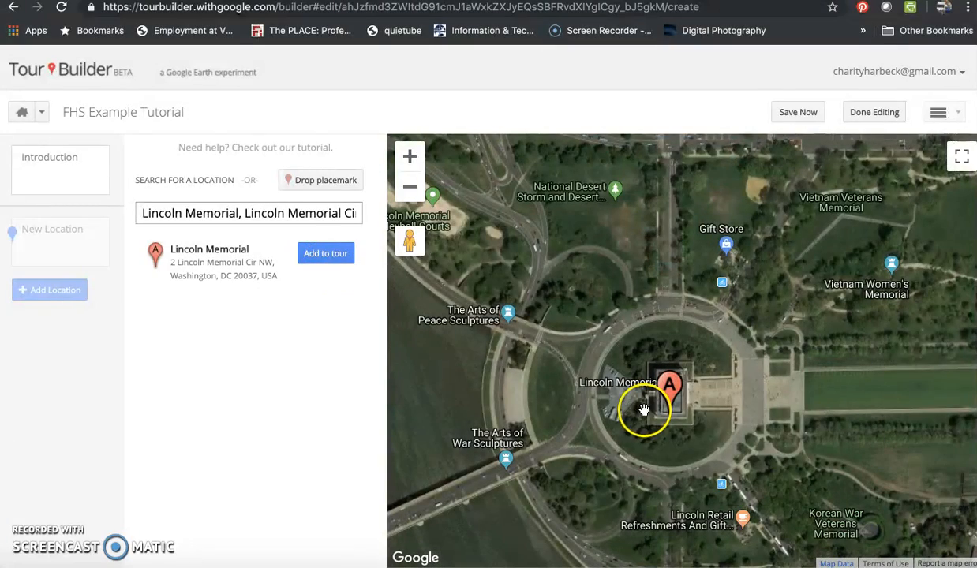
{"action": "left_click", "coordinate": [338, 252]}
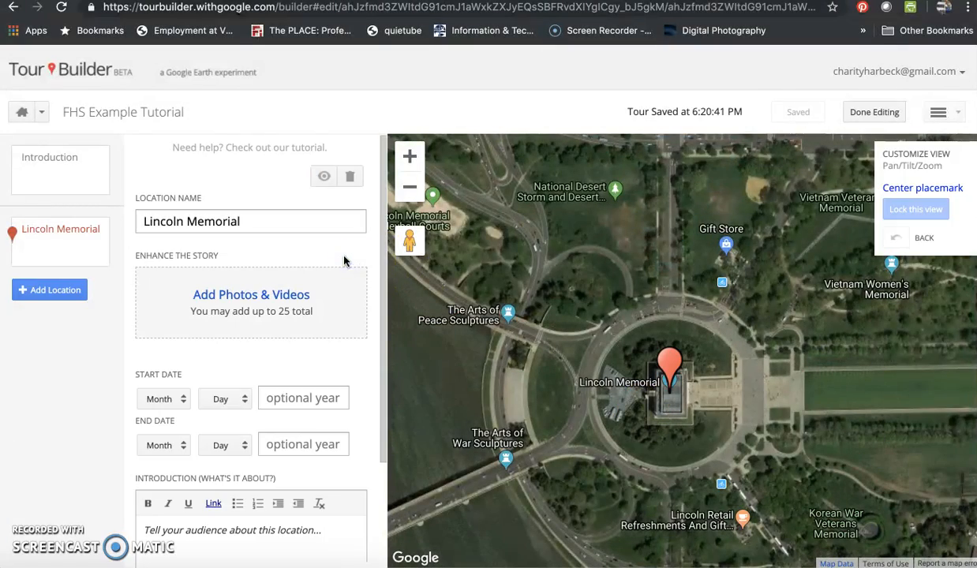
Start adding photos to the Lincoln Memorial location and search the personal albums for "Lincoln Memorial"
{"action": "left_click", "coordinate": [286, 297]}
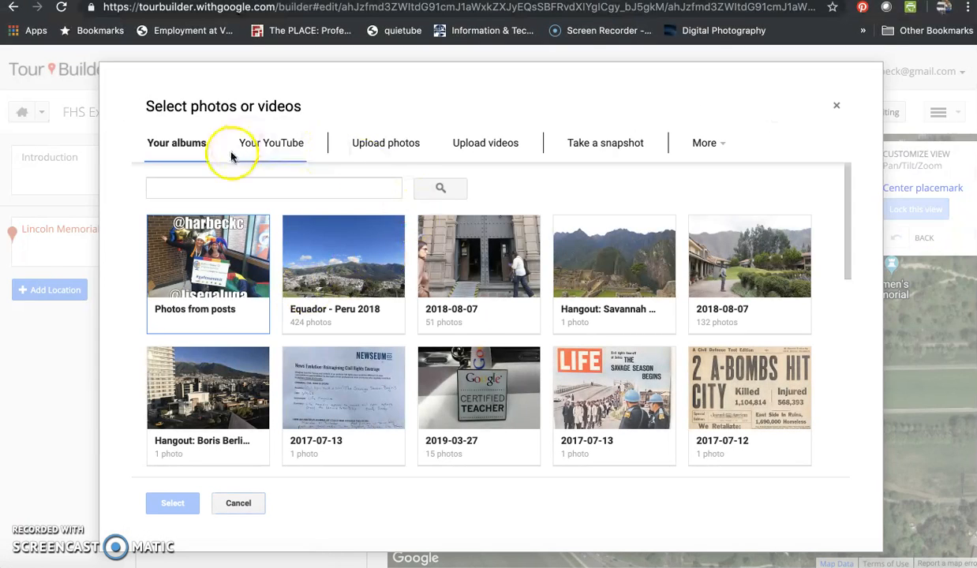
{"action": "left_click", "coordinate": [337, 191]}
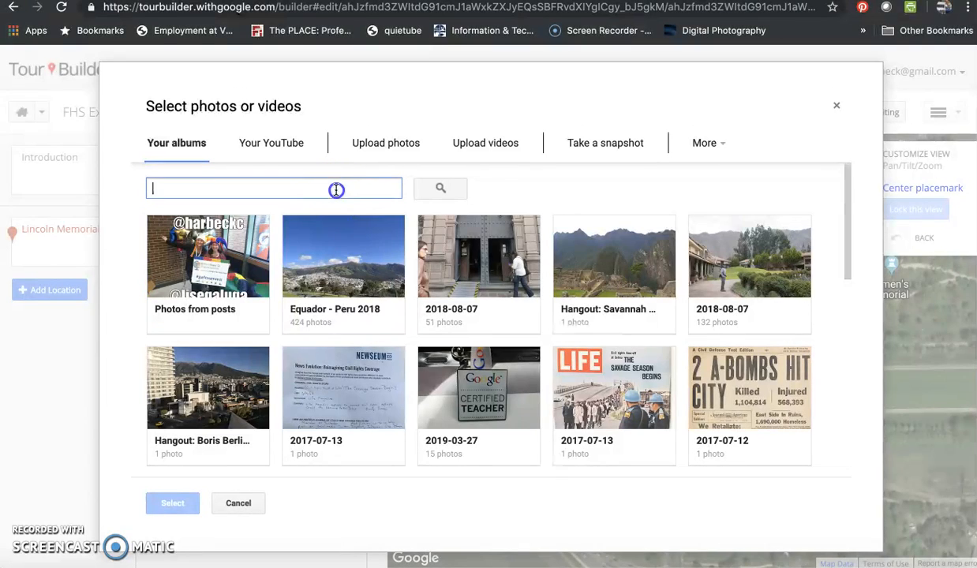
{"action": "type", "text": "Linc"}
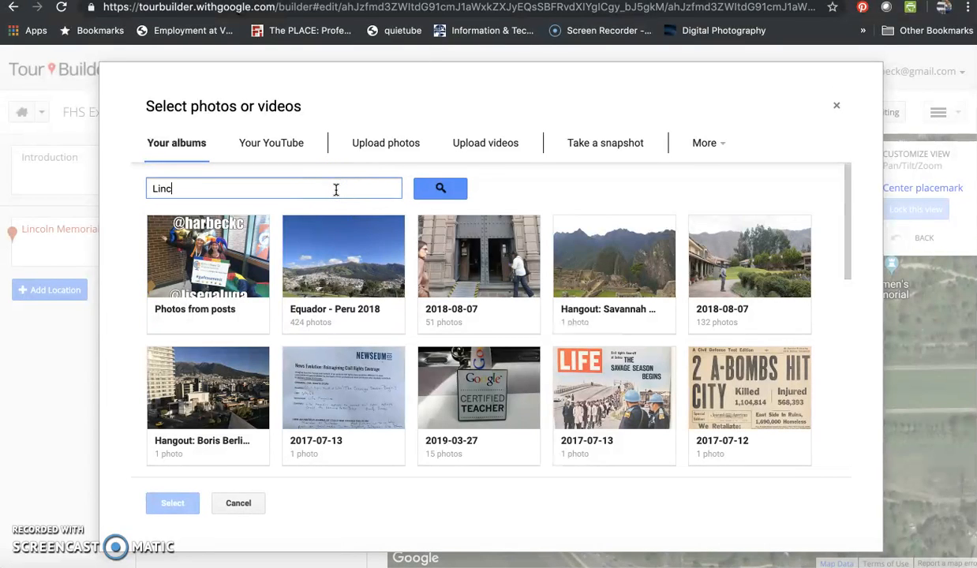
{"action": "type", "text": "oln Memorial"}
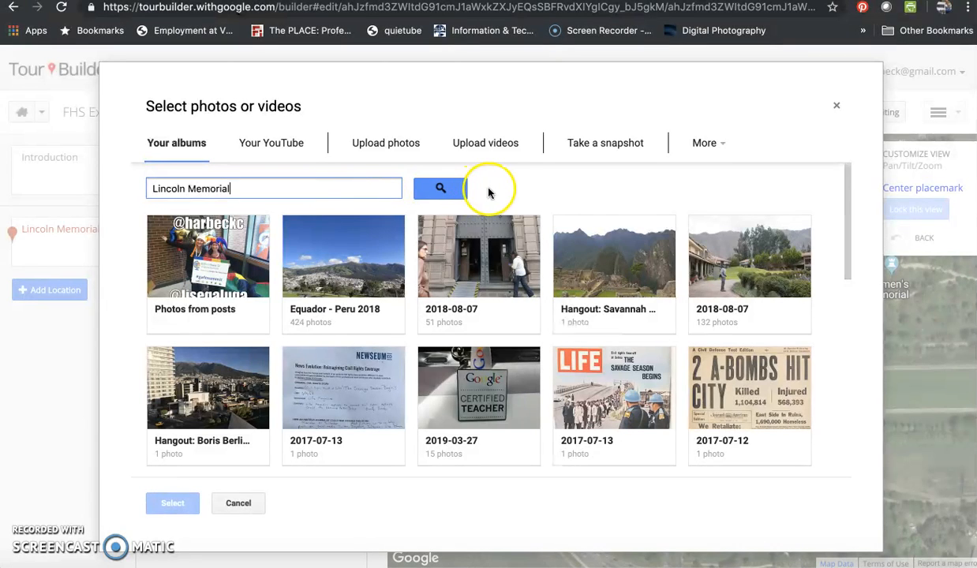
{"action": "left_click", "coordinate": [455, 188]}
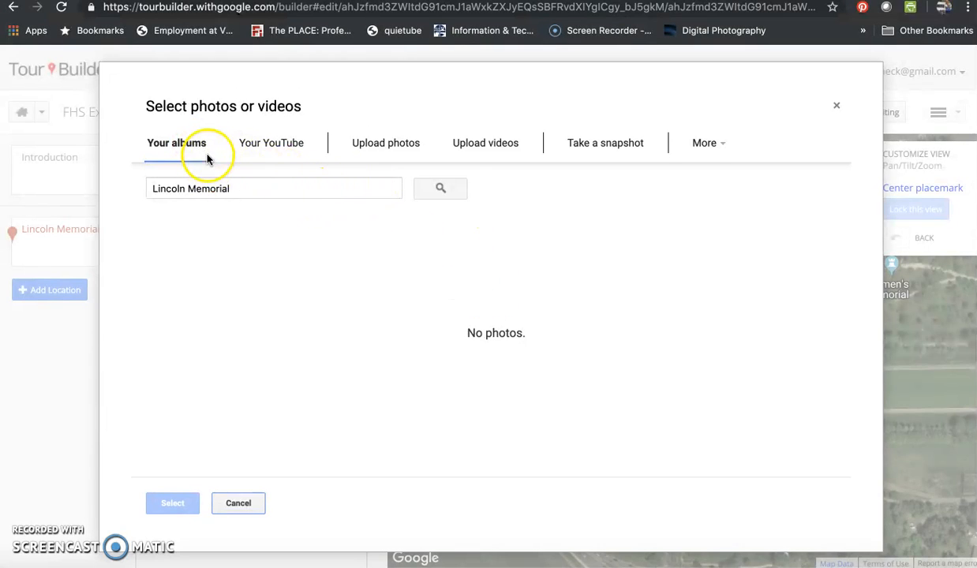
Search Google images for "Lincoln Memorial" and select the golden-lit statue, the statue with the inscription and the night exterior
{"action": "left_click", "coordinate": [718, 145]}
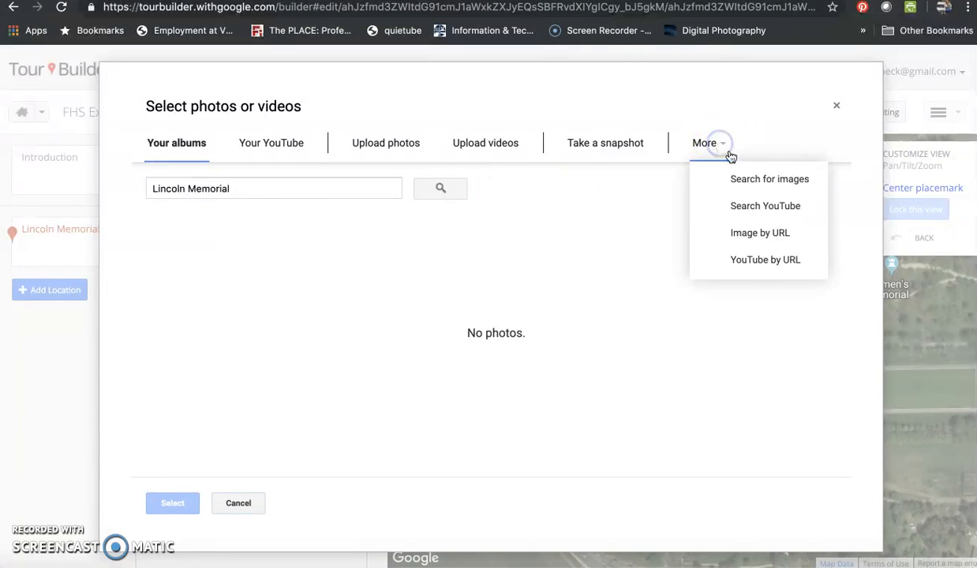
{"action": "left_click", "coordinate": [768, 181]}
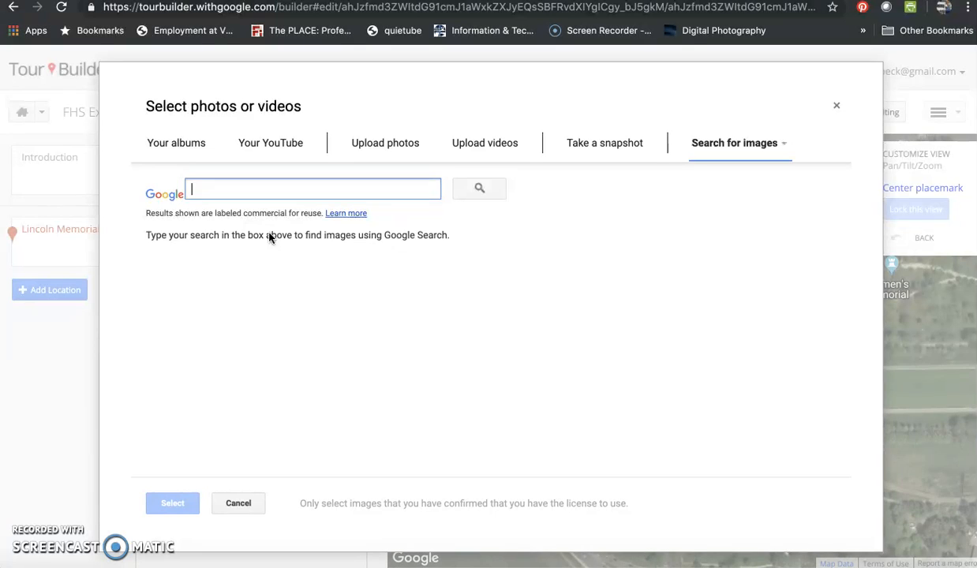
{"action": "type", "text": "Lincoln Memorial"}
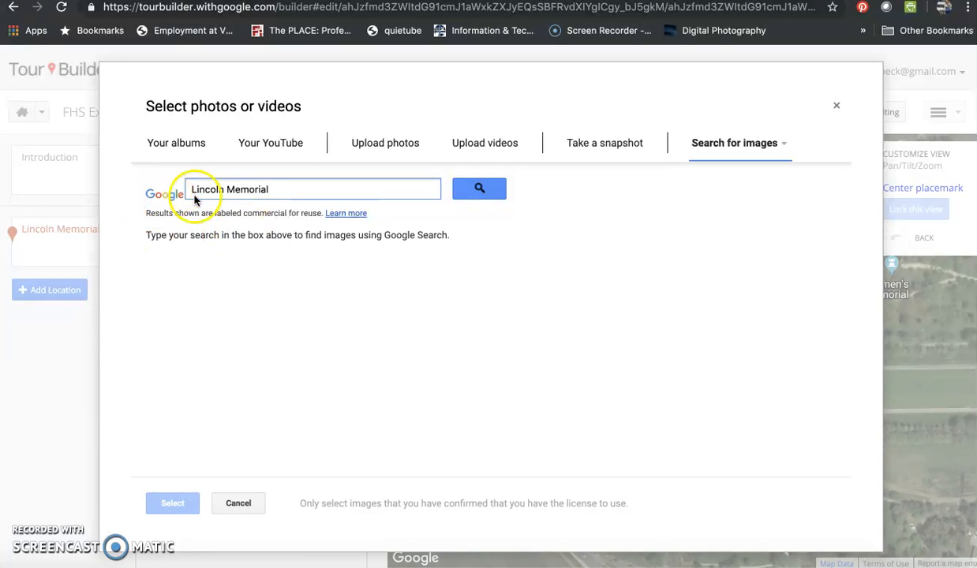
{"action": "left_click", "coordinate": [479, 192]}
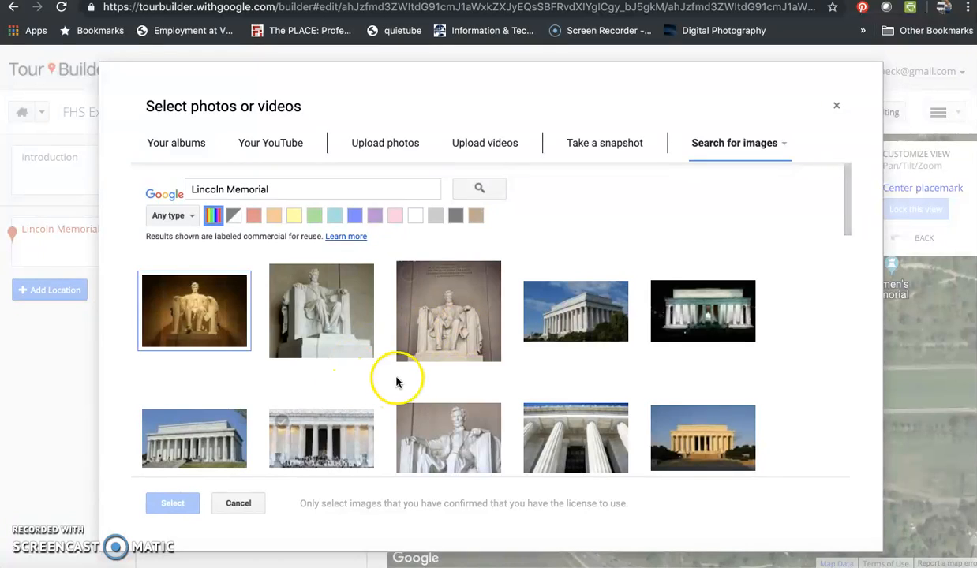
{"action": "left_click", "coordinate": [225, 305]}
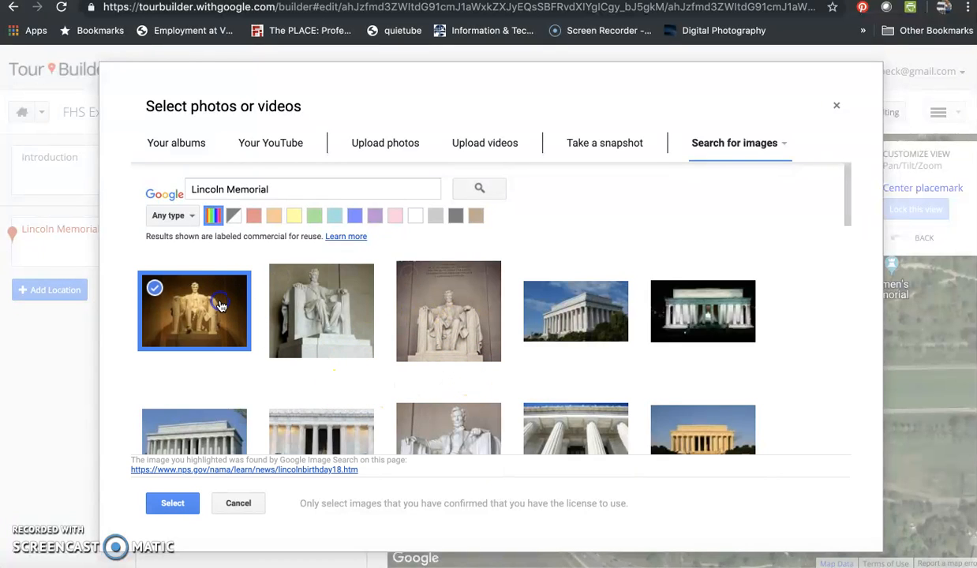
{"action": "left_click", "coordinate": [457, 320]}
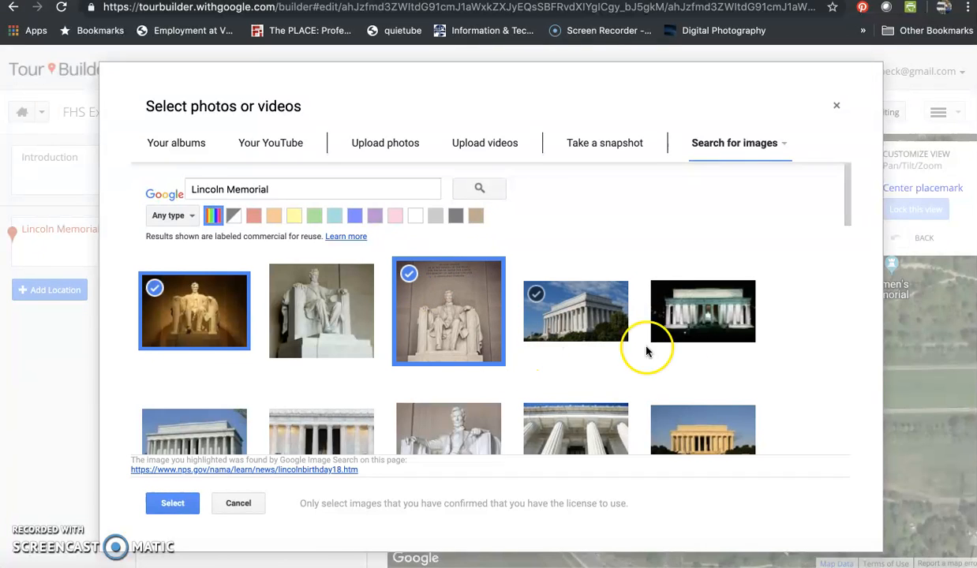
{"action": "left_click", "coordinate": [691, 325]}
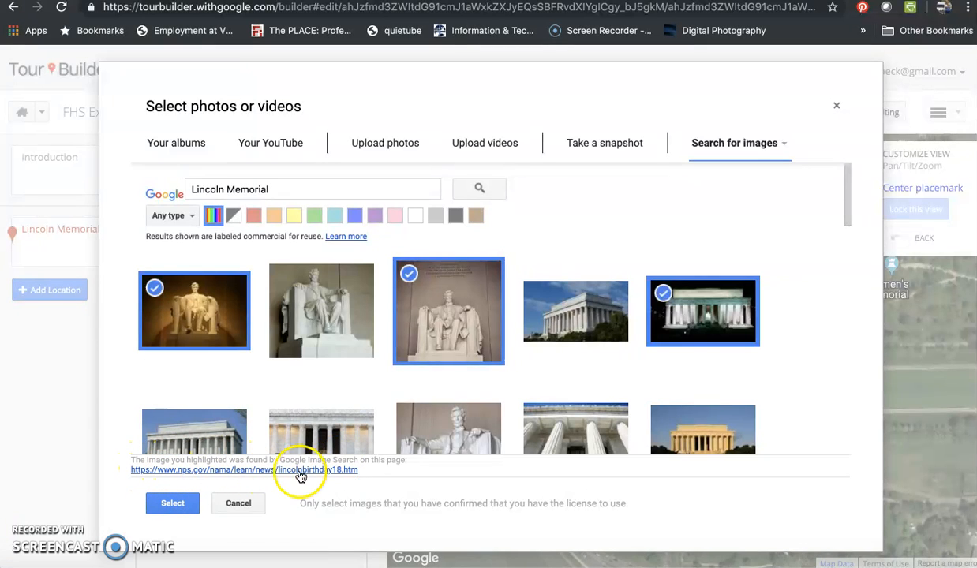
Copy the address of the highlighted image's source page and add the three selected images to the location
{"action": "right_click", "coordinate": [255, 471]}
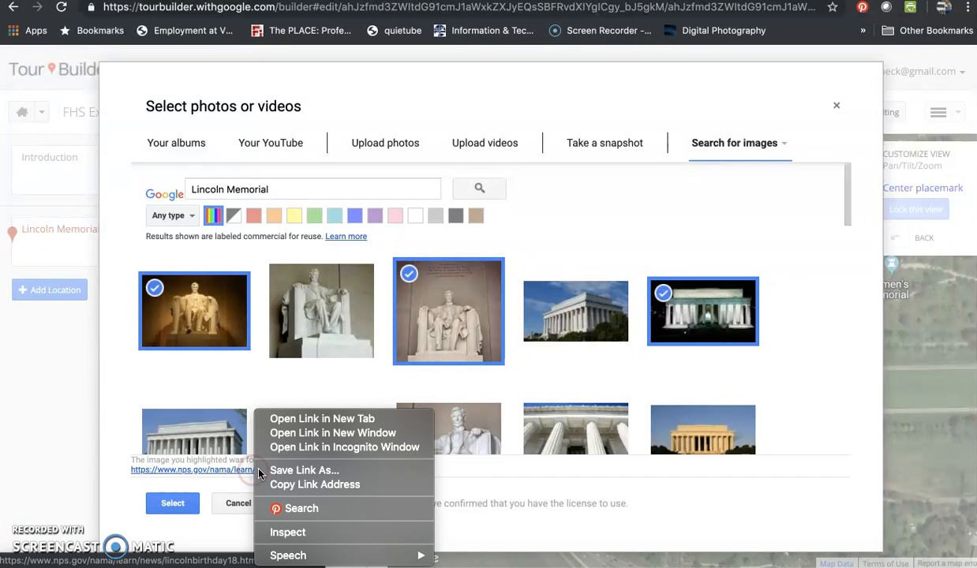
{"action": "left_click", "coordinate": [300, 484]}
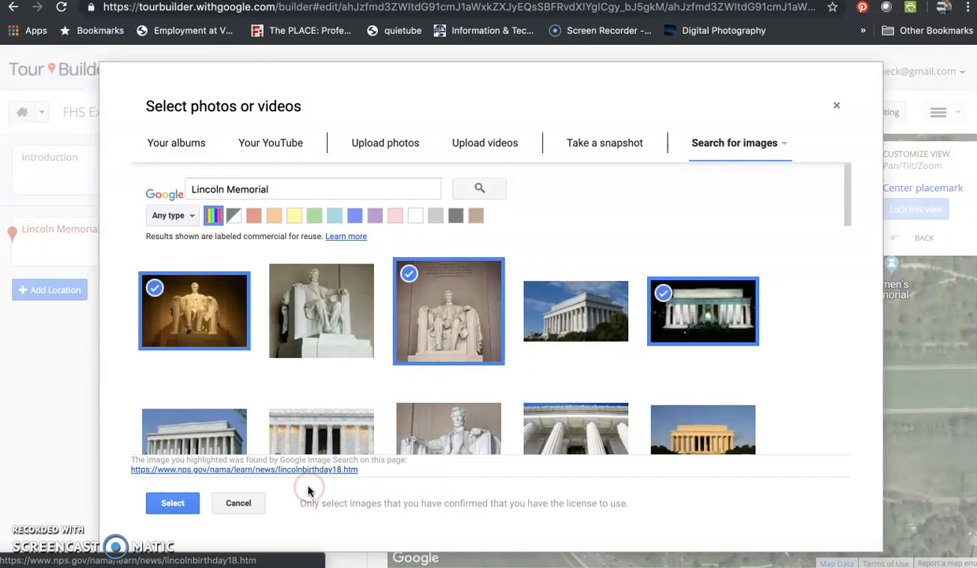
{"action": "right_click", "coordinate": [286, 472]}
{"action": "left_click", "coordinate": [337, 486]}
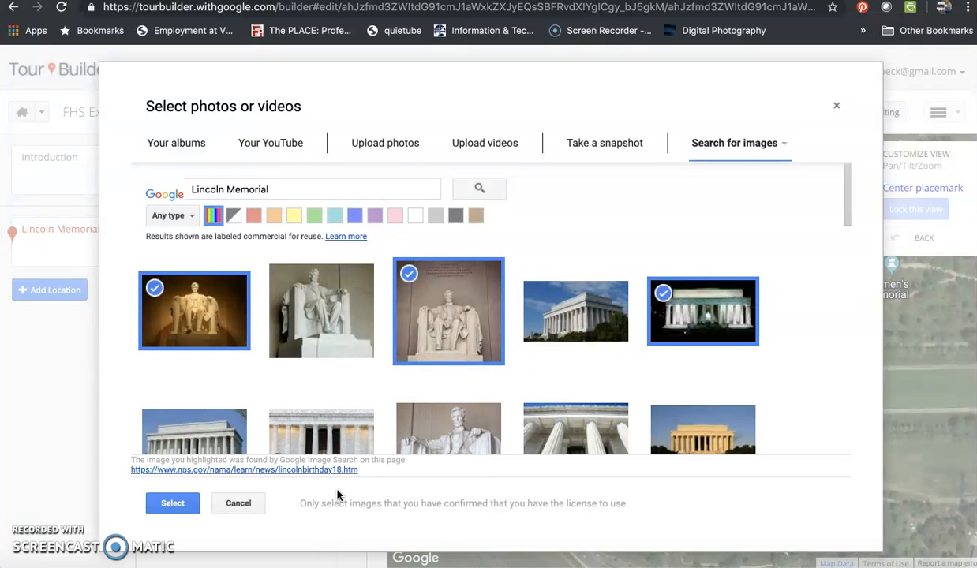
{"action": "left_click", "coordinate": [172, 504]}
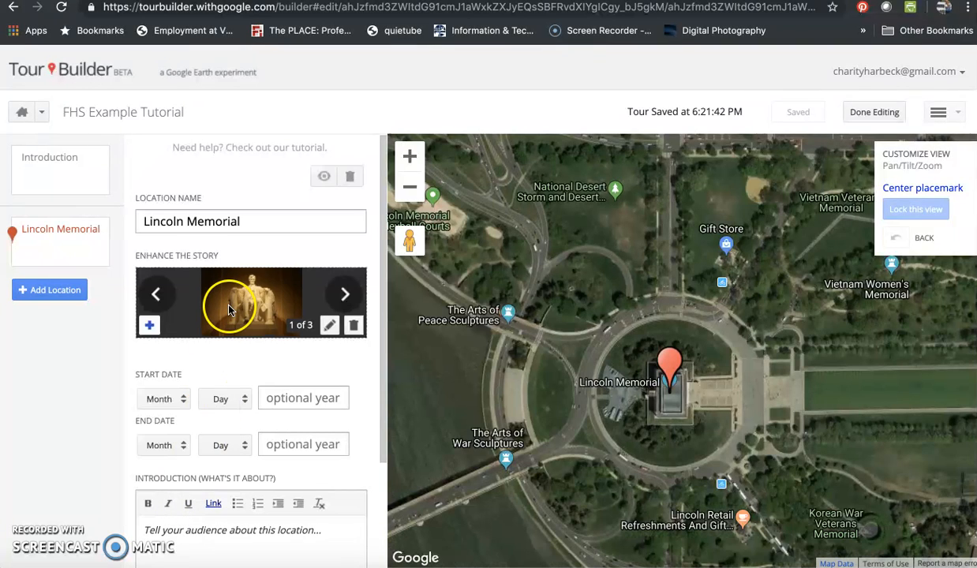
Title the first photo "Interior of Lincoln Memorial" and describe it as "At night" followed by the copied nps.gov source address
{"action": "left_click", "coordinate": [263, 300]}
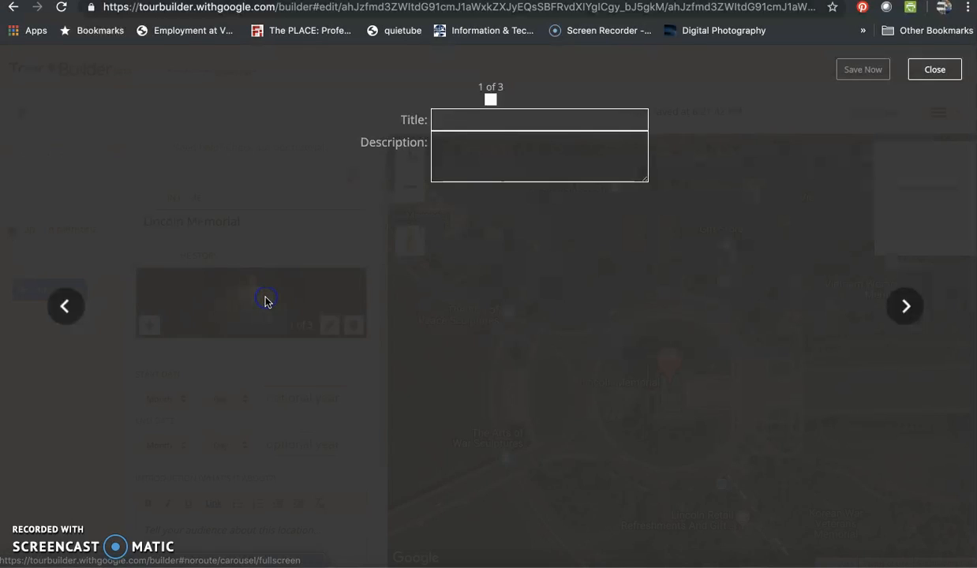
{"action": "left_click", "coordinate": [488, 488]}
{"action": "type", "text": "Interior of Lincoln Memorial"}
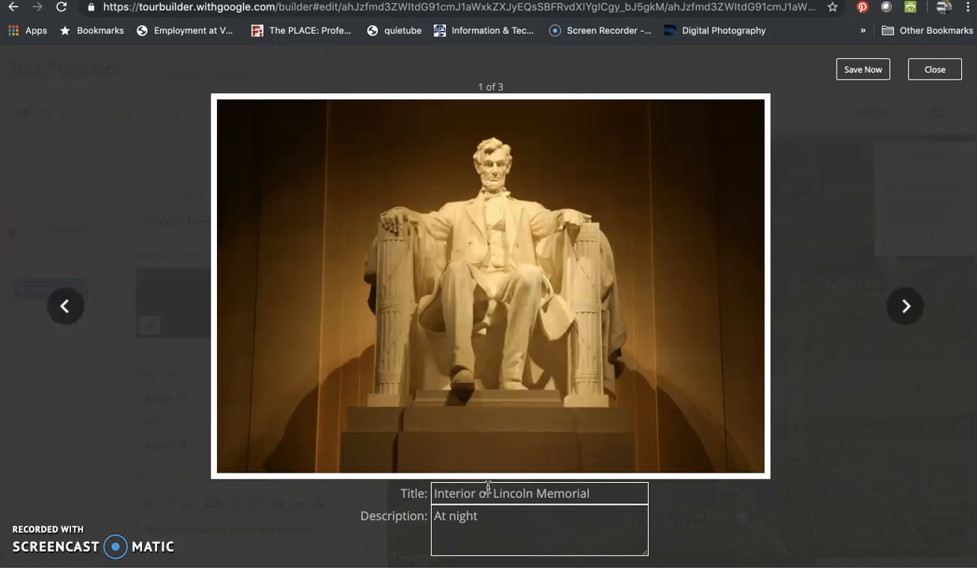
{"action": "type", "text": "https://www.nps.gov/nama/learn/news/lincolnbirthday18.htm"}
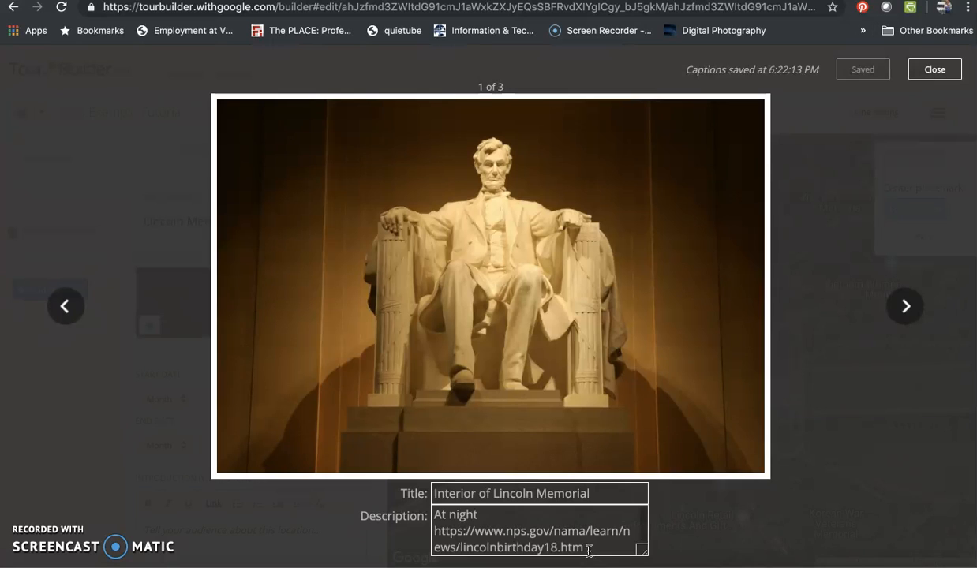
Title the second photo "Lincoln Memorial with quote", paste the nps.gov source address as its description, and save the captions
{"action": "left_click", "coordinate": [907, 308]}
{"action": "left_click", "coordinate": [515, 529]}
{"action": "right_click", "coordinate": [514, 534]}
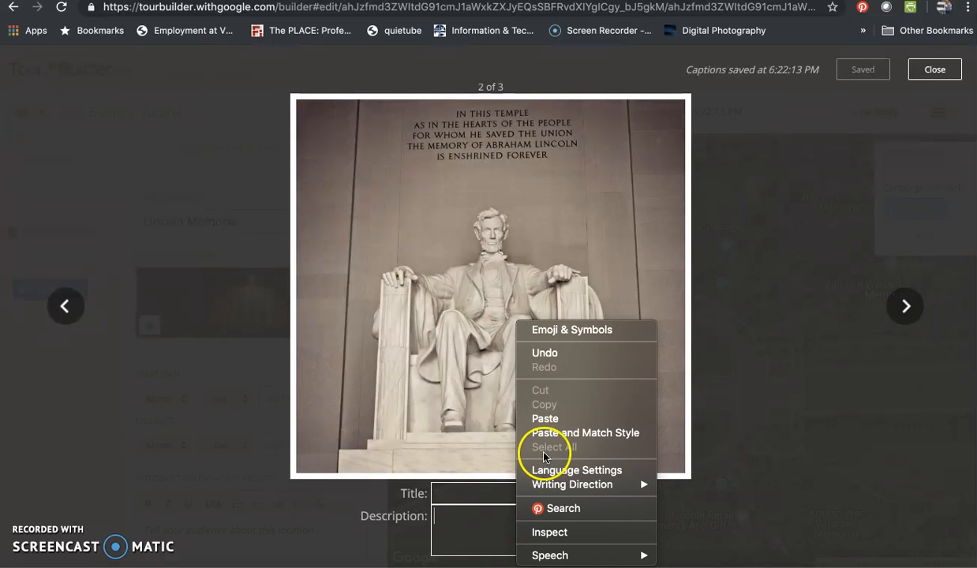
{"action": "left_click", "coordinate": [543, 417]}
{"action": "left_click", "coordinate": [532, 492]}
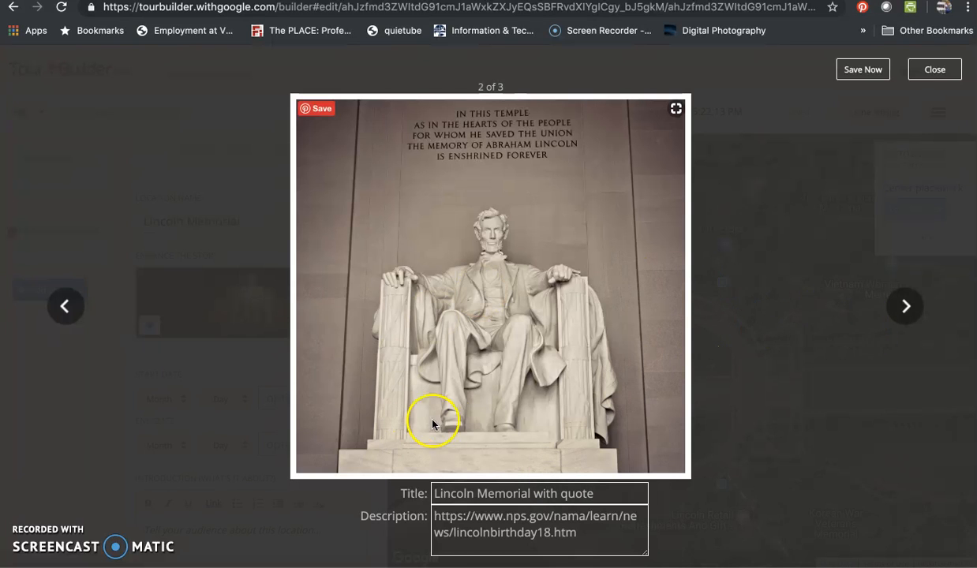
{"action": "left_click", "coordinate": [849, 72]}
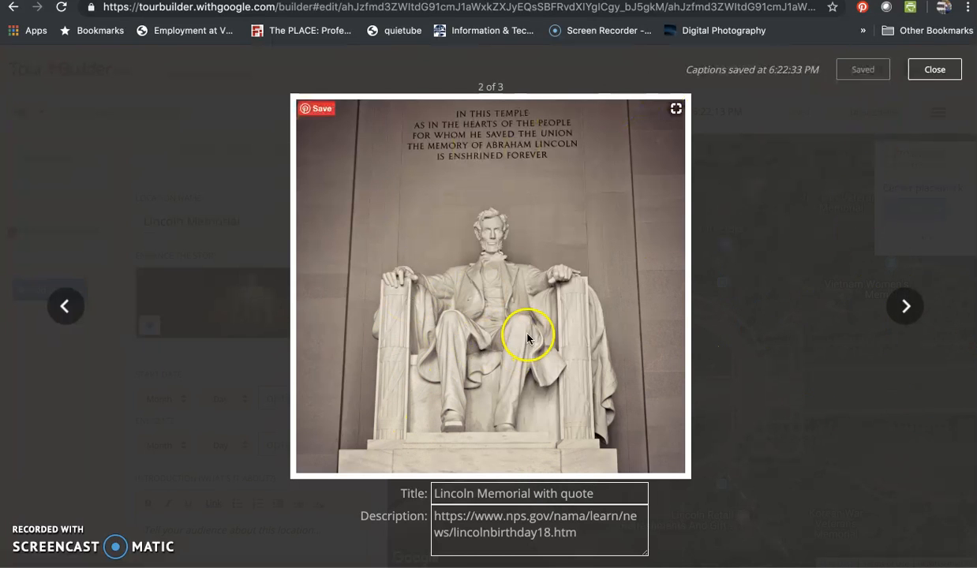
{"action": "left_click", "coordinate": [936, 70]}
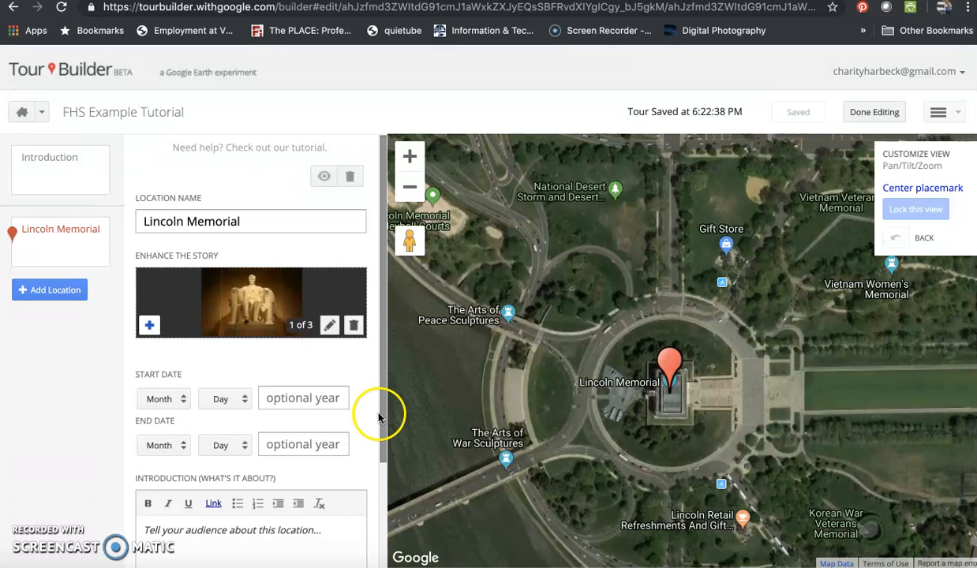
Write a numbered list in the location's introduction with the items "Fact 1", "Fact 2" and "Fact 3"
{"action": "left_click_drag", "start_coordinate": [383, 416], "coordinate": [367, 522]}
{"action": "left_click", "coordinate": [229, 401]}
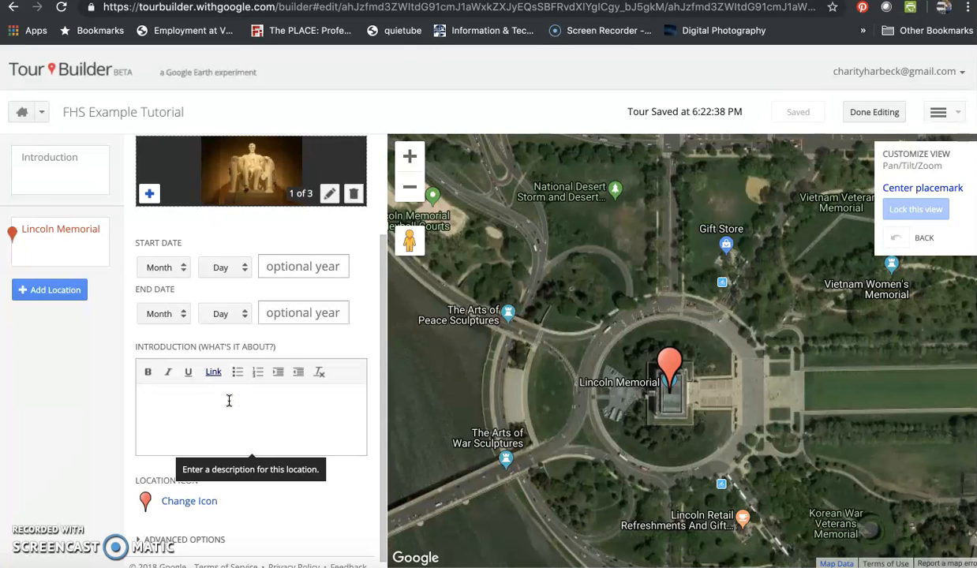
{"action": "left_click", "coordinate": [258, 373]}
{"action": "left_click", "coordinate": [315, 431]}
{"action": "type", "text": "Fact 2"}
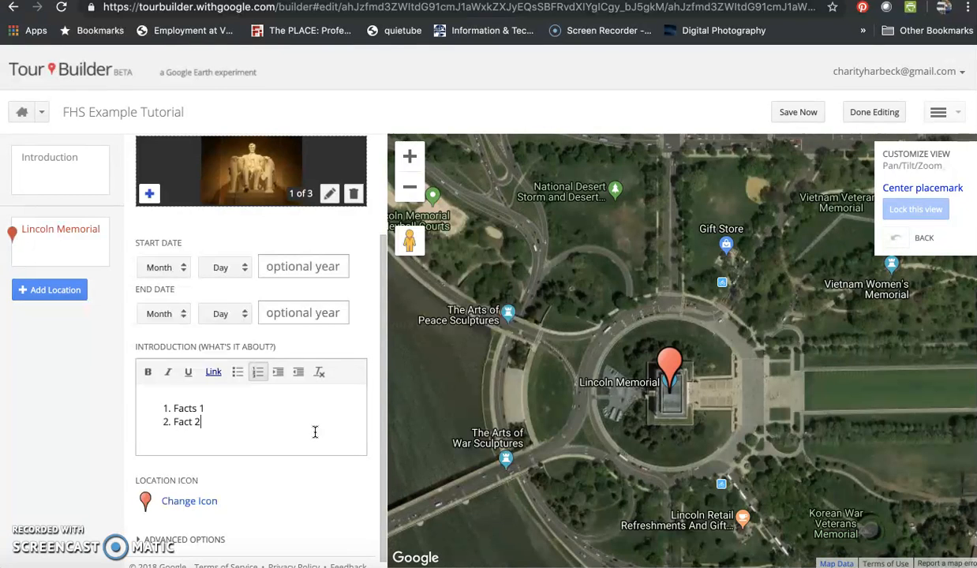
{"action": "key", "text": "Return"}
{"action": "type", "text": "F"}
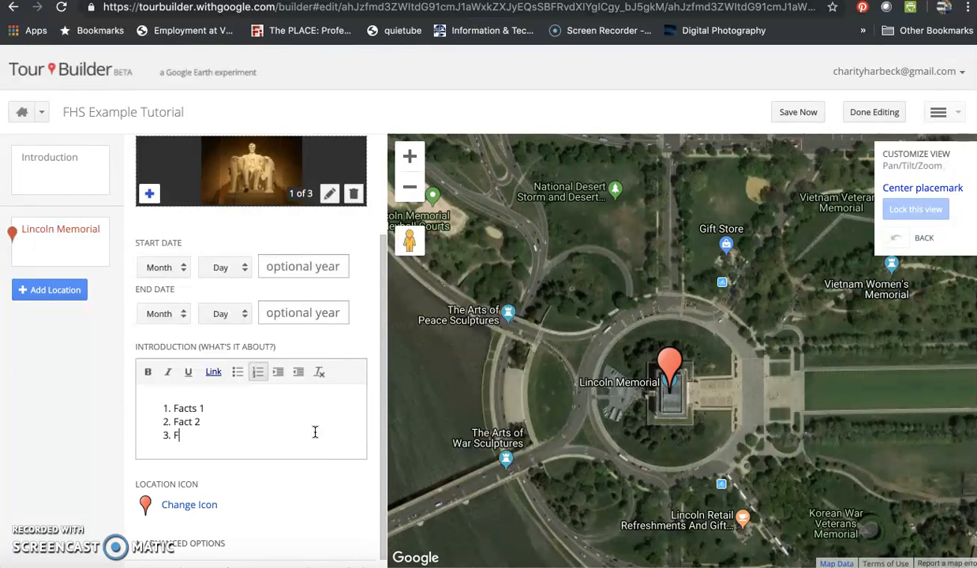
{"action": "type", "text": "act 3"}
{"action": "left_click", "coordinate": [199, 406]}
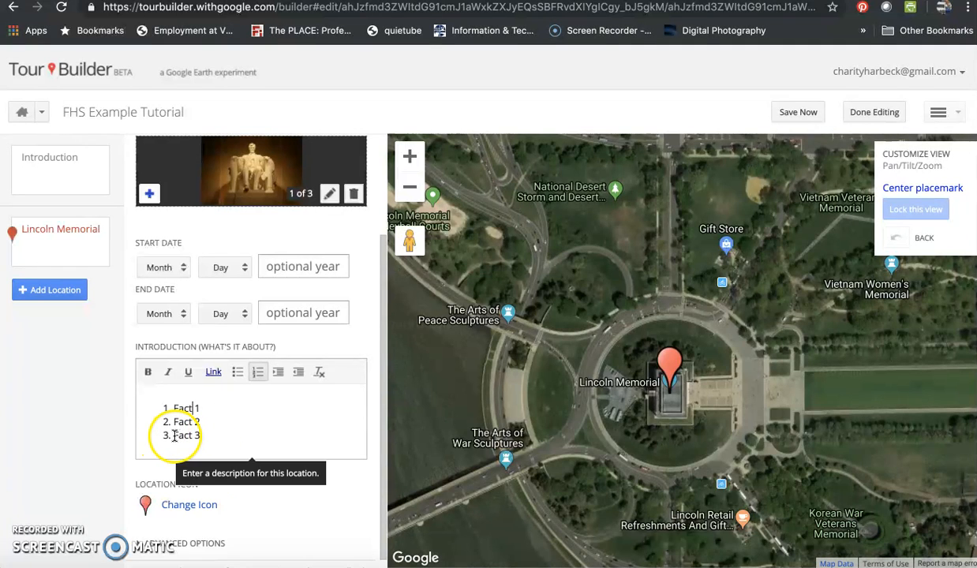
Link the "Fact 3" list item to the web address commonsense.org
{"action": "left_click_drag", "start_coordinate": [174, 436], "coordinate": [206, 436]}
{"action": "left_click", "coordinate": [213, 372]}
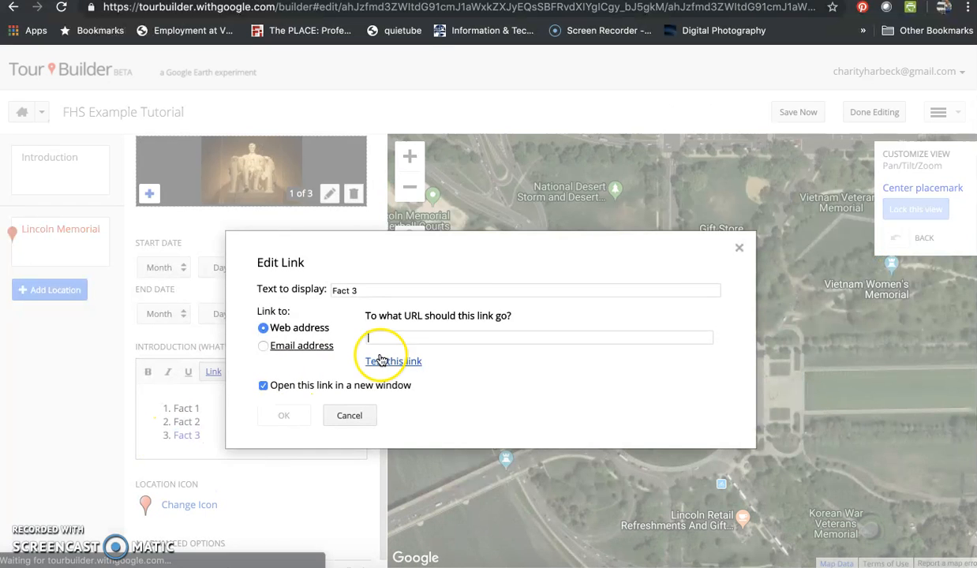
{"action": "type", "text": "com"}
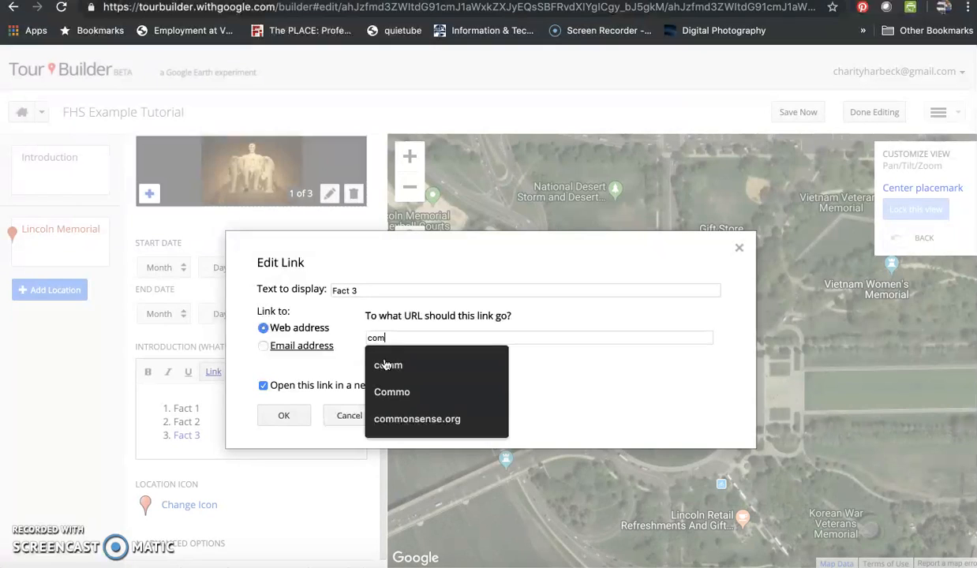
{"action": "left_click", "coordinate": [419, 419]}
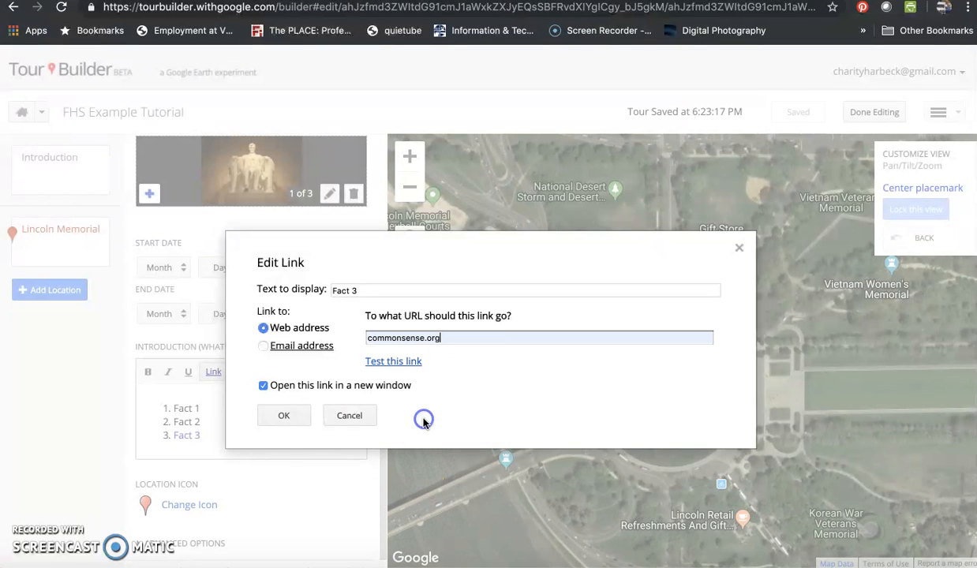
{"action": "left_click", "coordinate": [288, 418]}
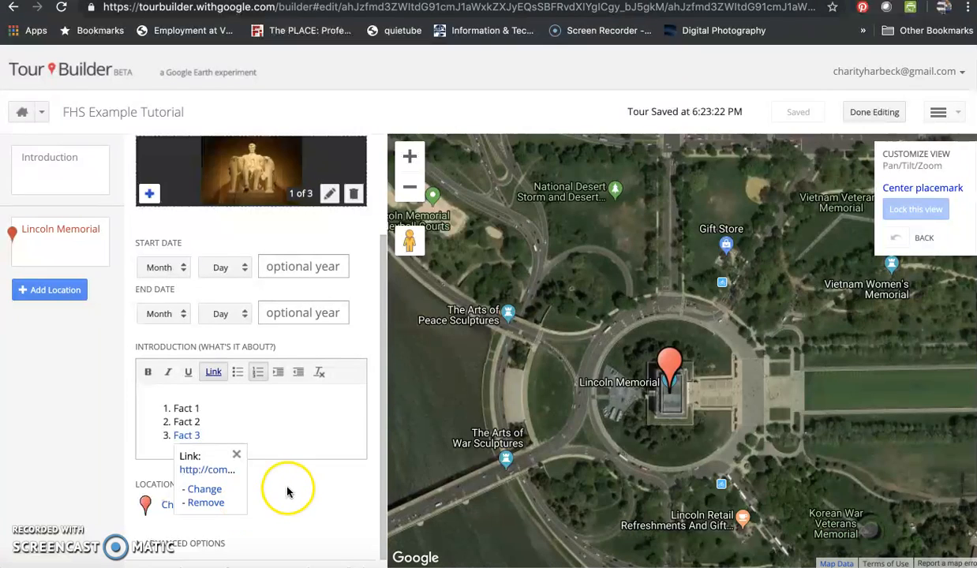
{"action": "scroll", "coordinate": [288, 491], "scroll_direction": "down", "scroll_amount": 1}
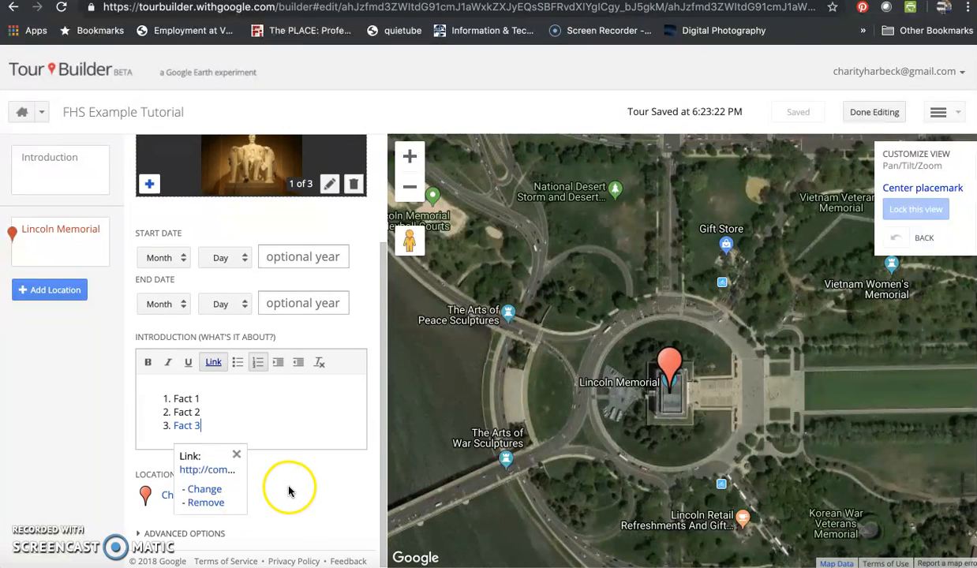
{"action": "left_click", "coordinate": [218, 426]}
{"action": "key", "text": "Return"}
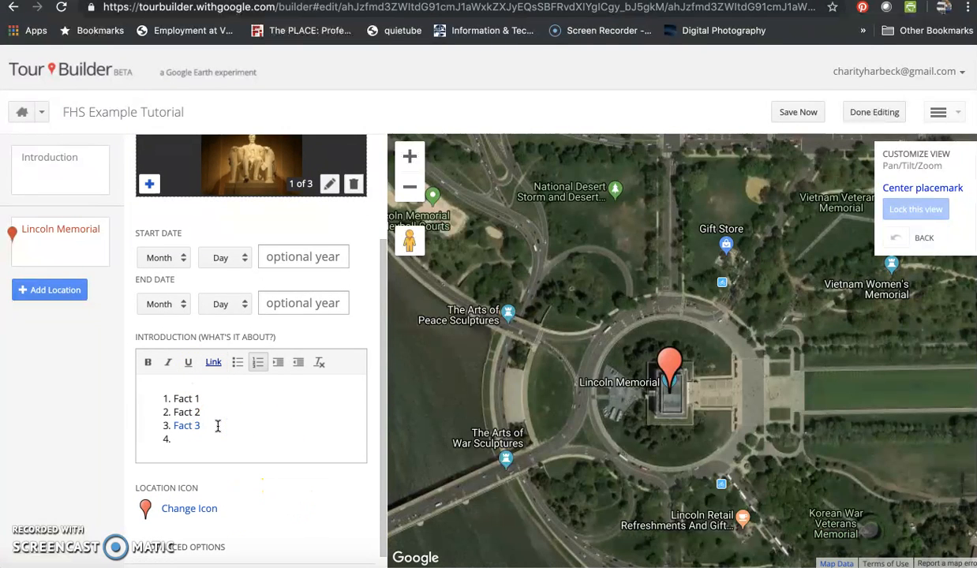
{"action": "type", "text": "https://www.nps.gov/nama/learn/news/lincolnbirthday18.htm"}
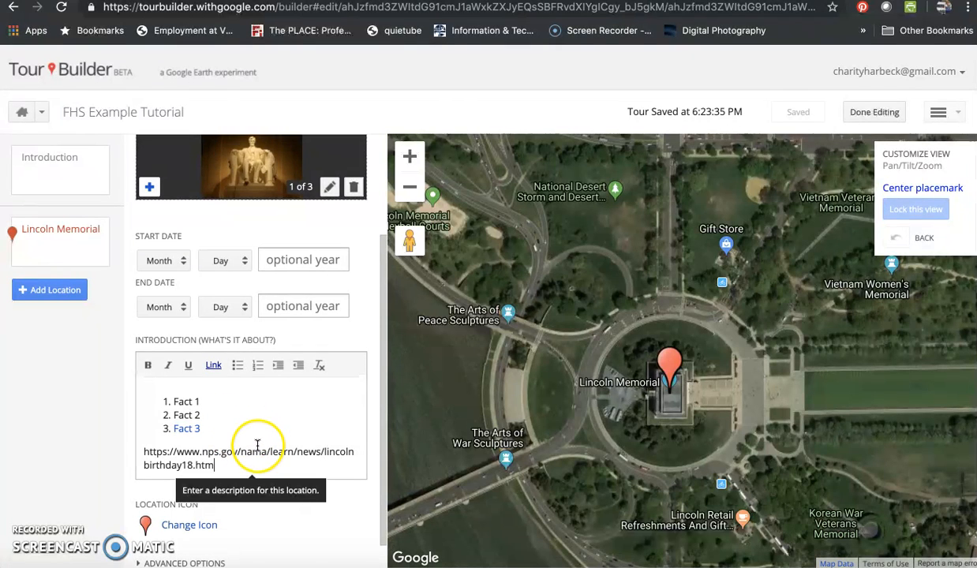
Change the Lincoln Memorial location's icon to the green house with a flag
{"action": "scroll", "coordinate": [257, 446], "scroll_direction": "down", "scroll_amount": 1}
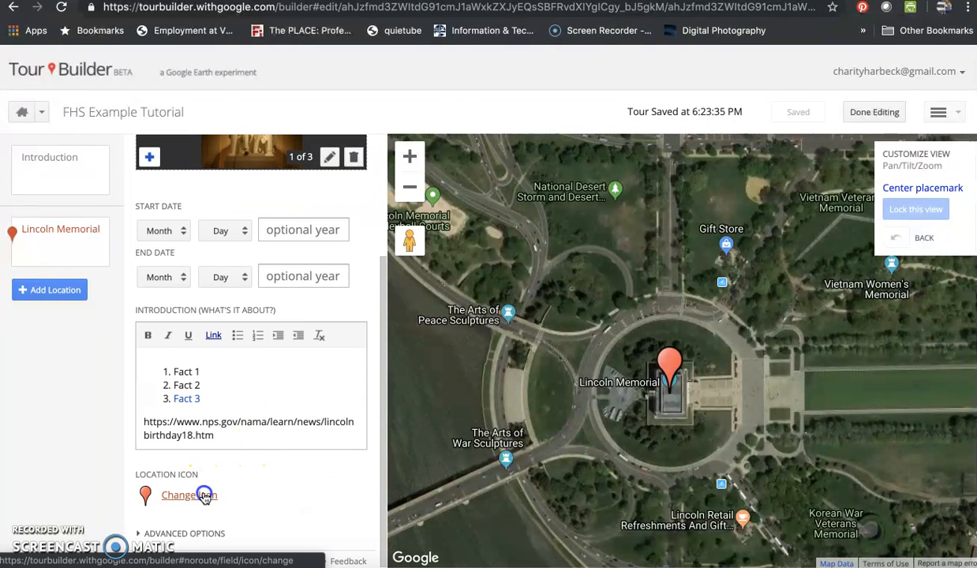
{"action": "left_click", "coordinate": [204, 496]}
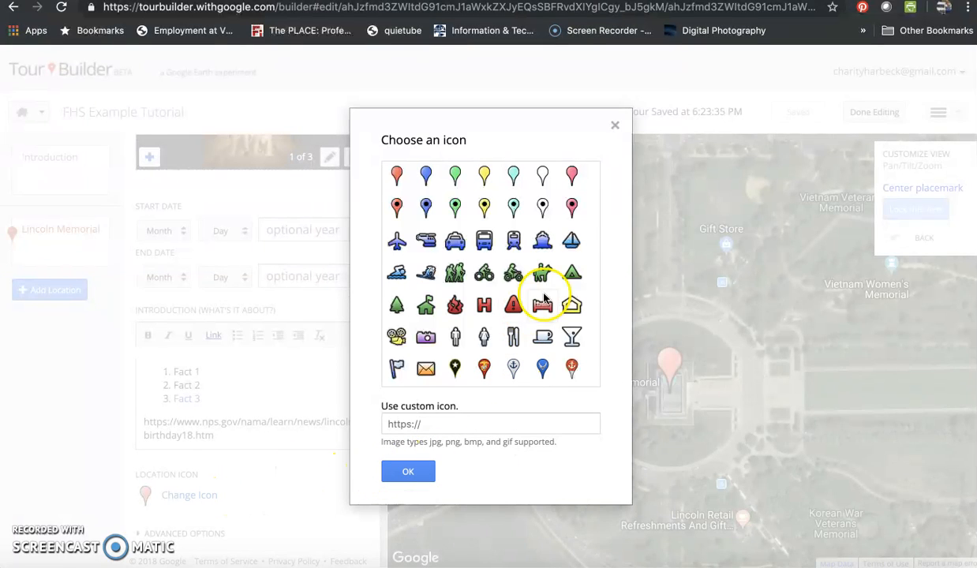
{"action": "left_click", "coordinate": [432, 309]}
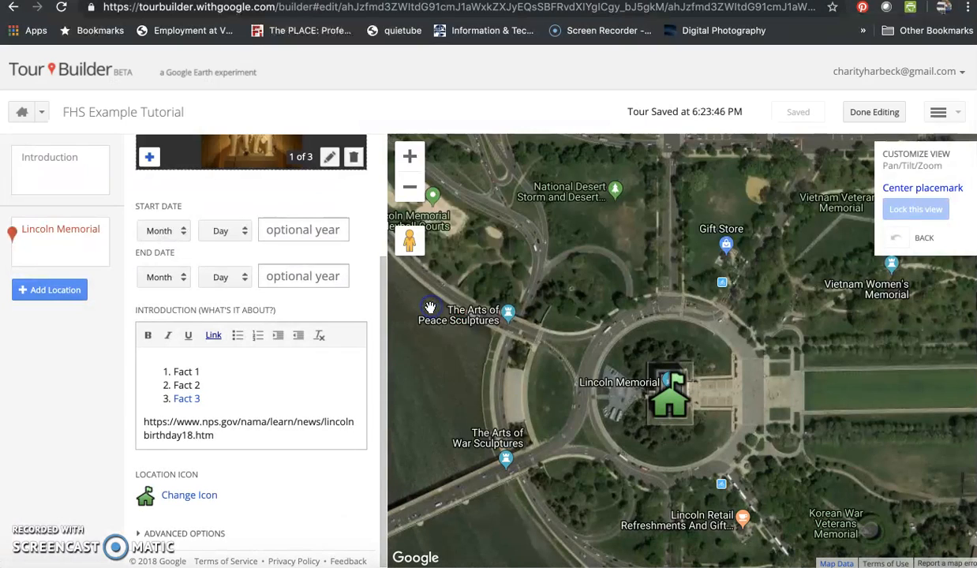
Look over the advanced options of the Lincoln Memorial location and collapse them again
{"action": "left_click", "coordinate": [164, 532]}
{"action": "scroll", "coordinate": [256, 521], "scroll_direction": "down", "scroll_amount": 1}
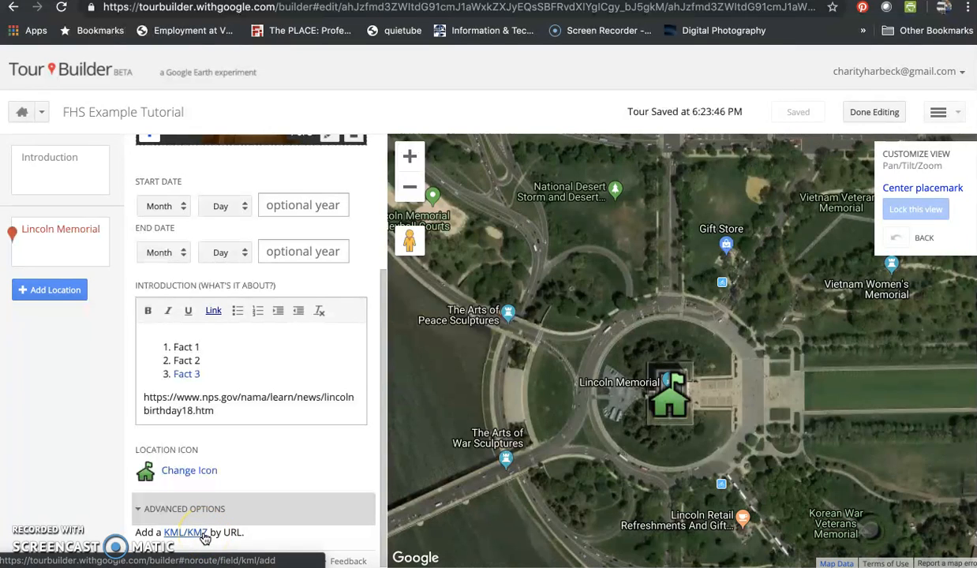
{"action": "left_click", "coordinate": [140, 509]}
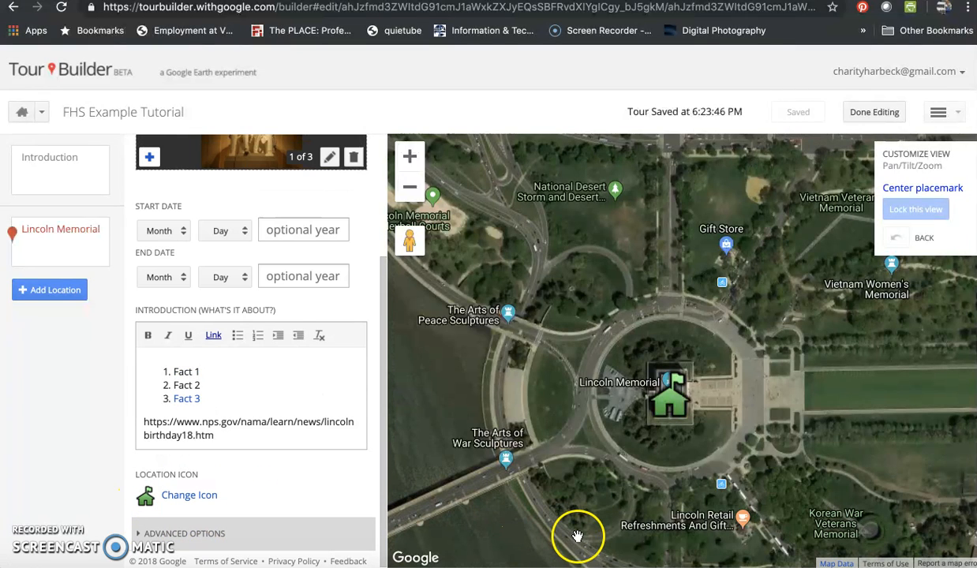
Add a new location to the tour for the Washington Monument on 15th Street Northwest
{"action": "left_click", "coordinate": [51, 291]}
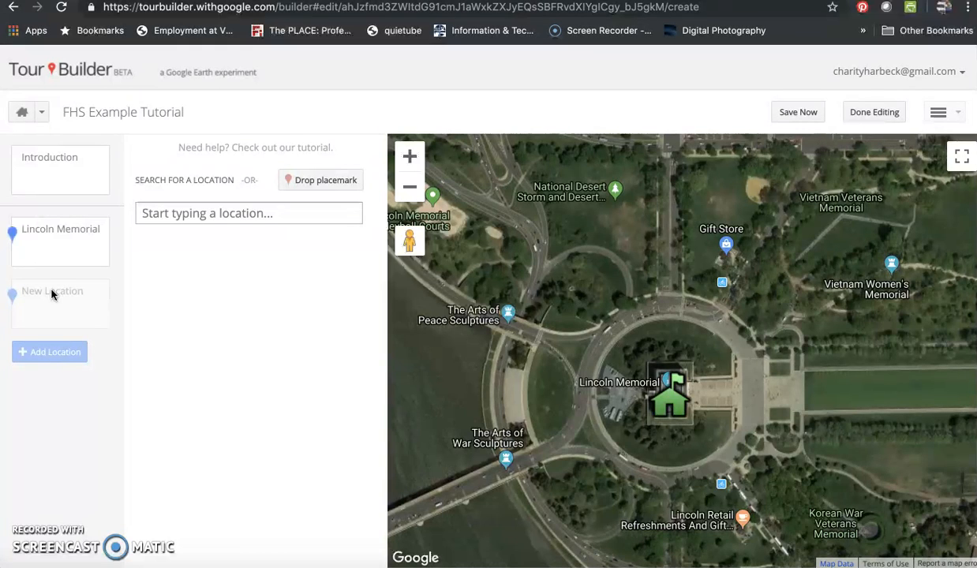
{"action": "left_click", "coordinate": [263, 218]}
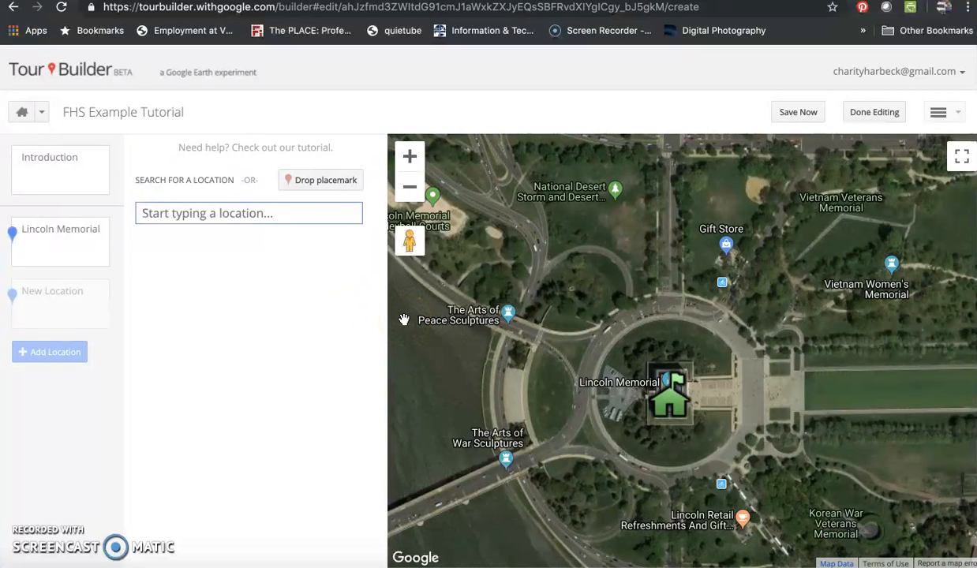
{"action": "type", "text": "Wash"}
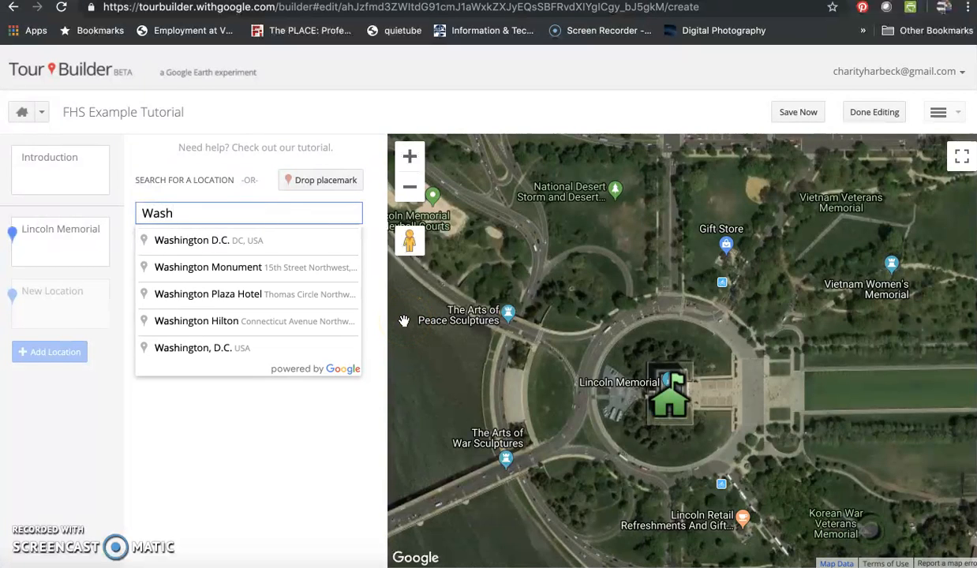
{"action": "left_click", "coordinate": [281, 272]}
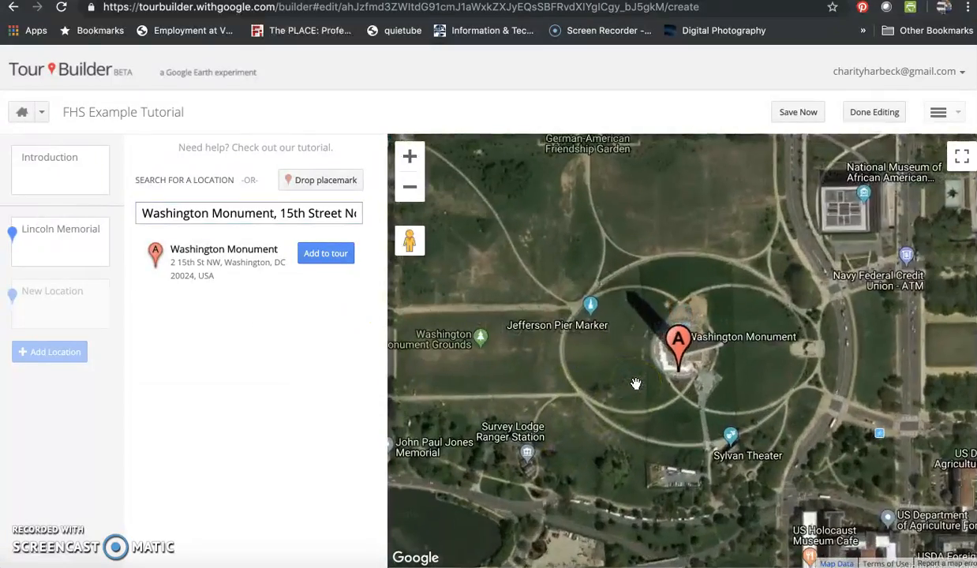
{"action": "left_click", "coordinate": [325, 253]}
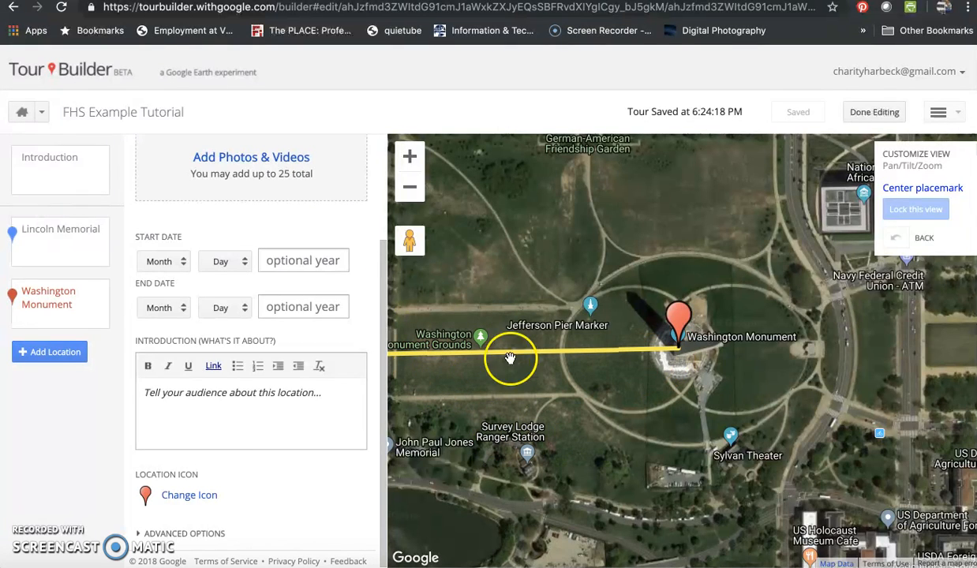
Search YouTube for "Washington Monument Renovation" and add the video "Official Washington Monument Restoration Time-Lapse" to the Washington Monument location
{"action": "left_click", "coordinate": [251, 158]}
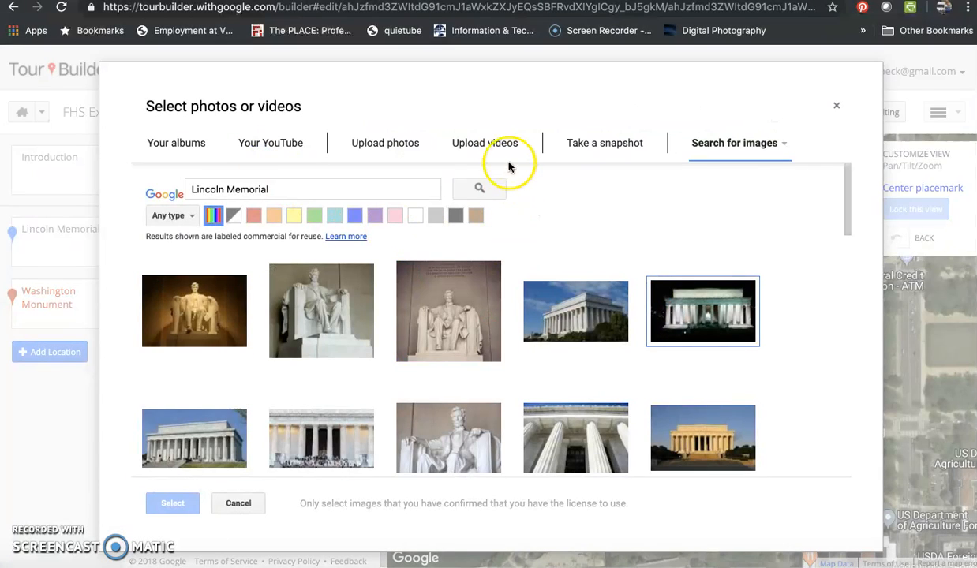
{"action": "left_click", "coordinate": [618, 151]}
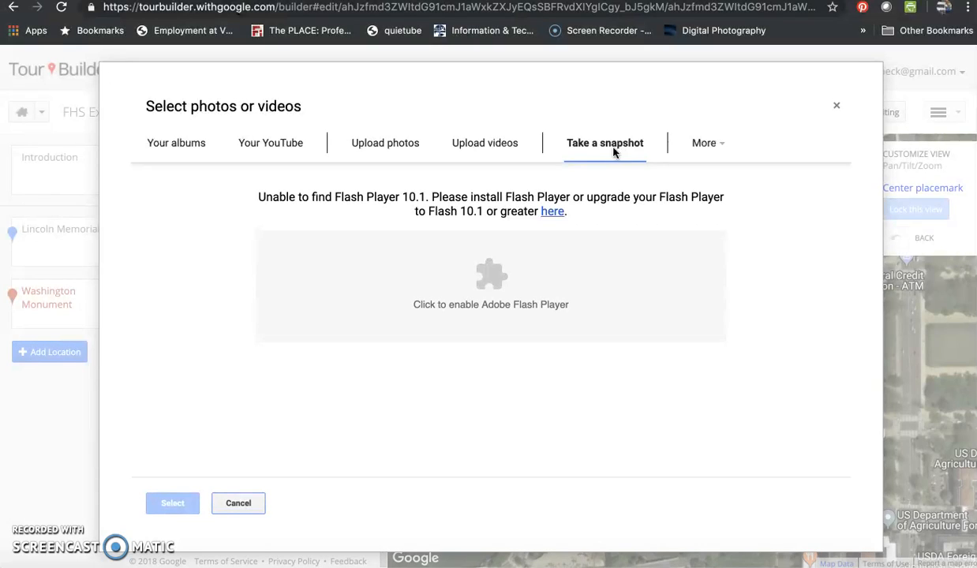
{"action": "left_click", "coordinate": [705, 144]}
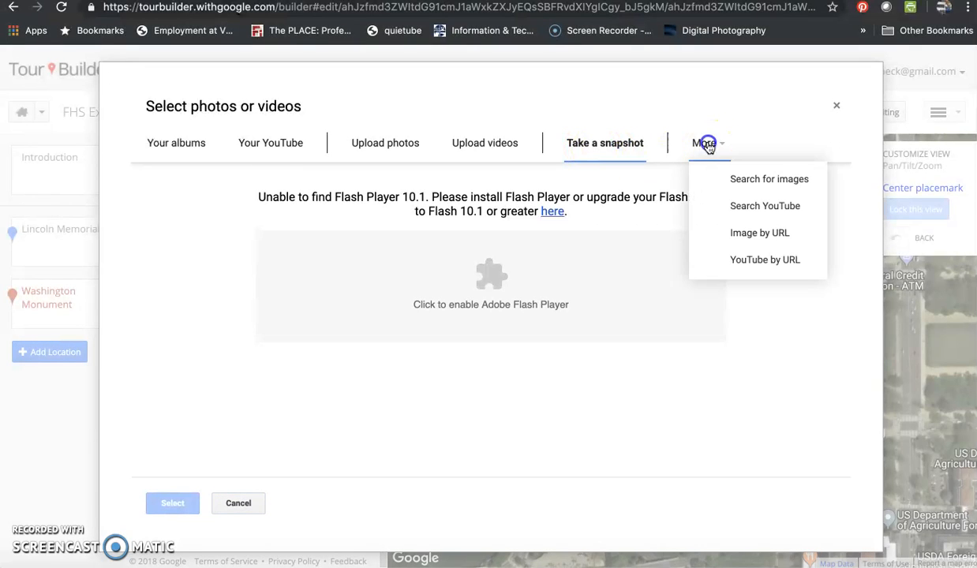
{"action": "left_click", "coordinate": [734, 208]}
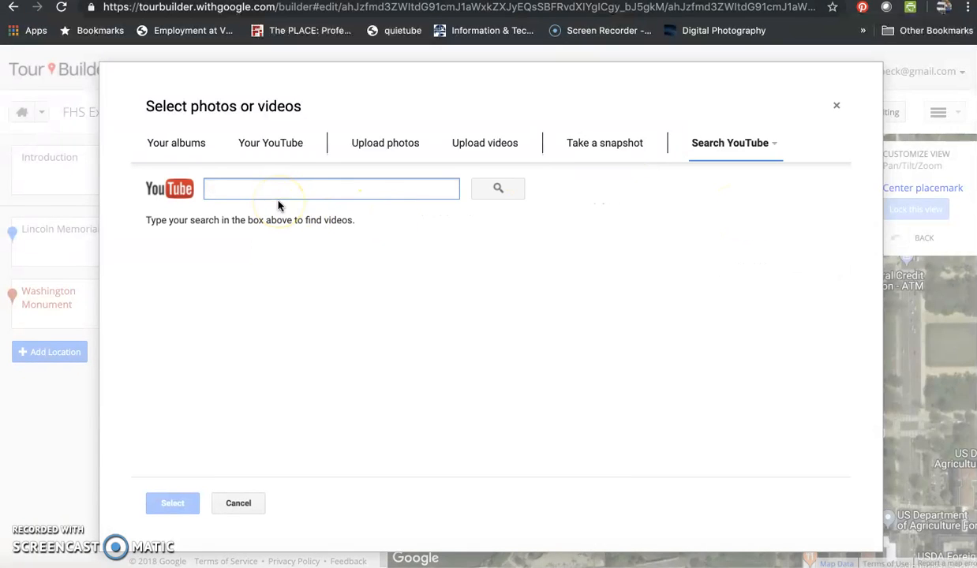
{"action": "type", "text": "Washing"}
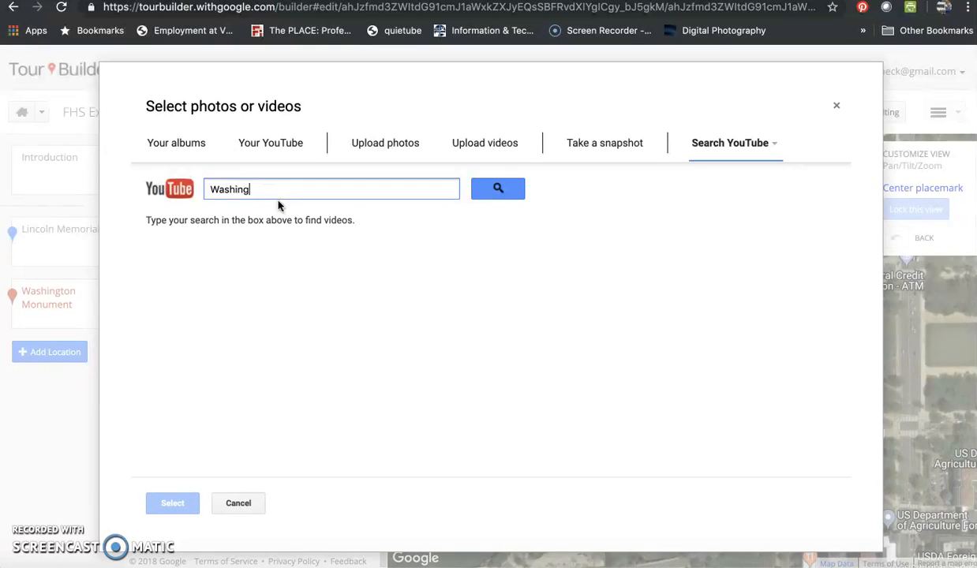
{"action": "type", "text": "ment Renovation"}
{"action": "left_click", "coordinate": [498, 190]}
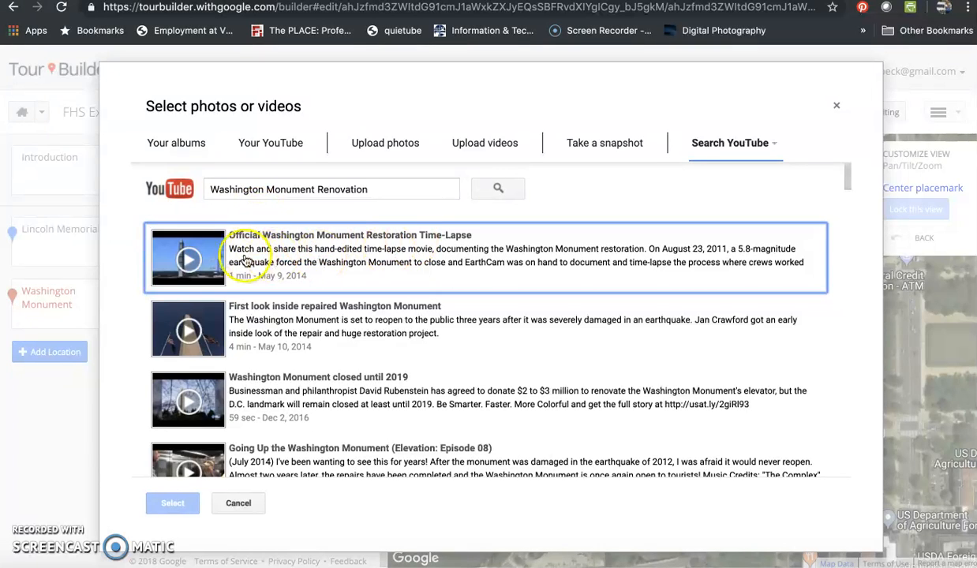
{"action": "left_click", "coordinate": [466, 269]}
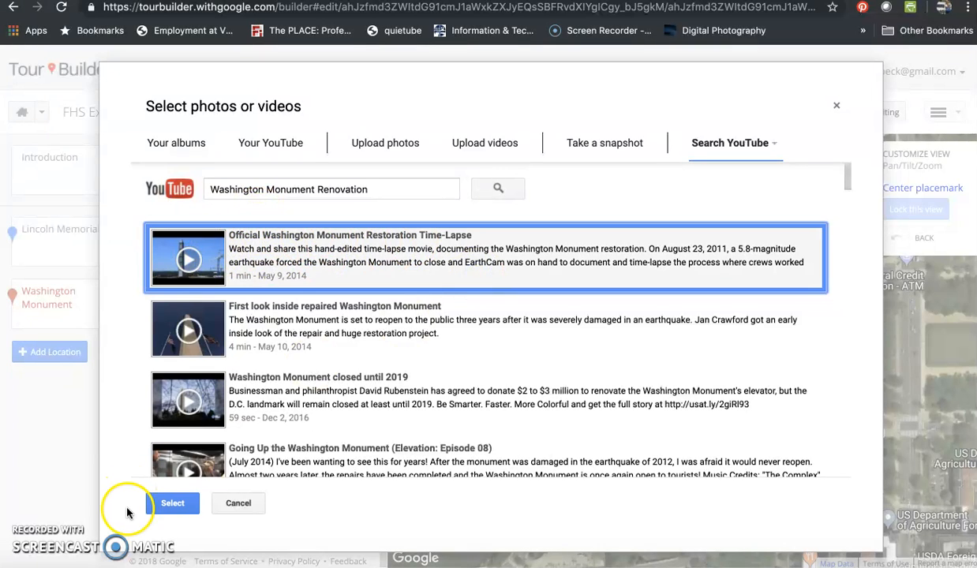
{"action": "left_click", "coordinate": [164, 505]}
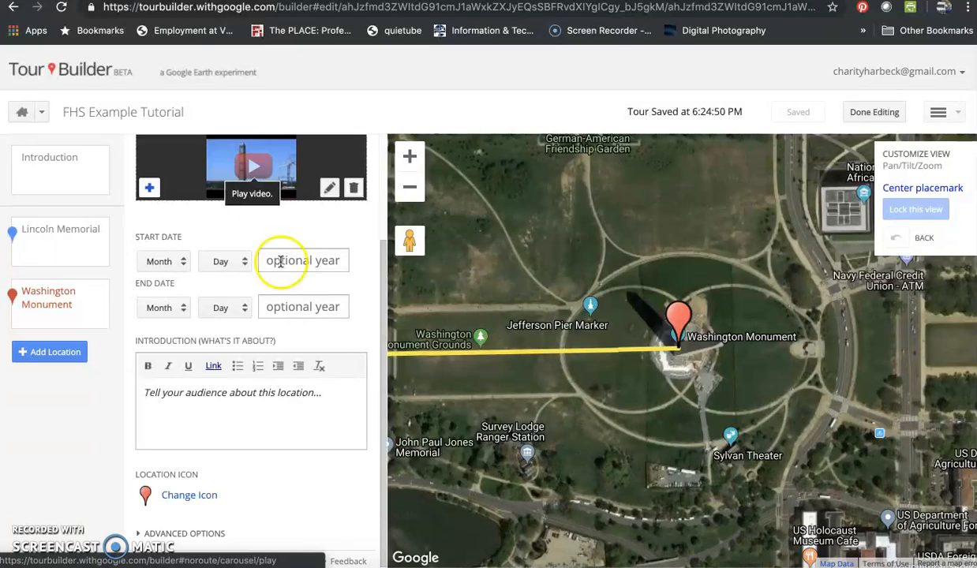
Review the added video's title and description with playback paused, and close its editor without changes
{"action": "left_click", "coordinate": [336, 191]}
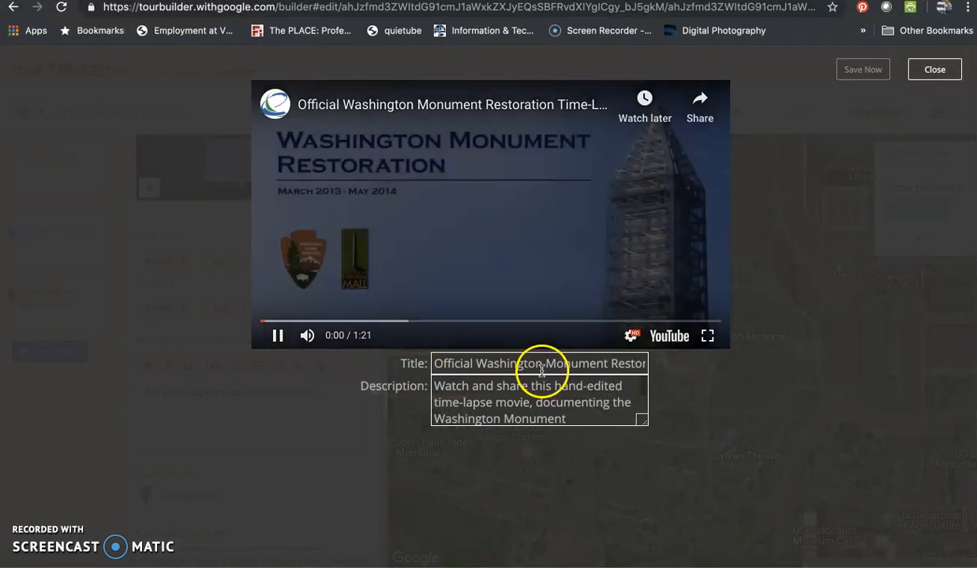
{"action": "left_click", "coordinate": [275, 336]}
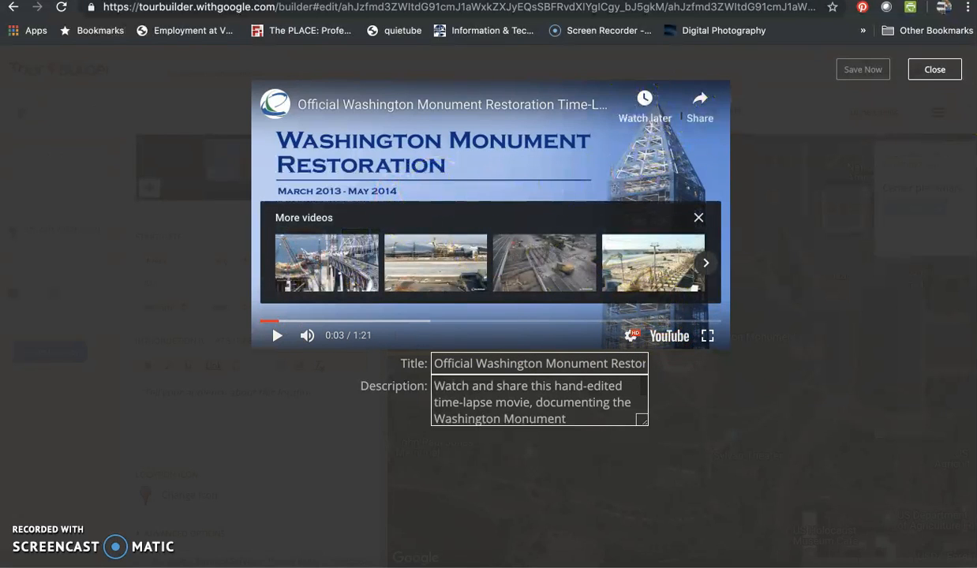
{"action": "left_click", "coordinate": [935, 70]}
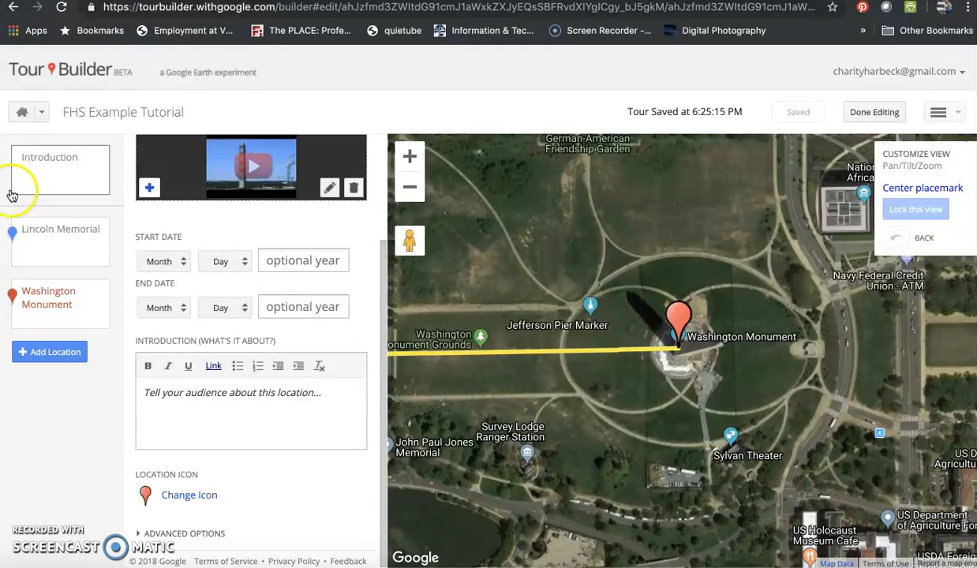
Start another new location and find The White House on Pennsylvania Avenue
{"action": "left_click", "coordinate": [53, 356]}
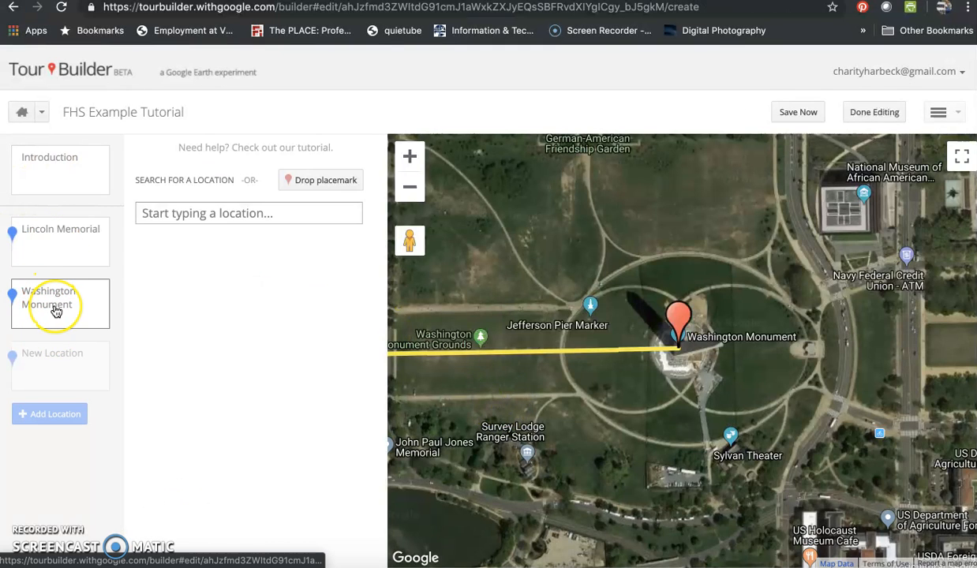
{"action": "left_click", "coordinate": [204, 215]}
{"action": "type", "text": "The Whjo"}
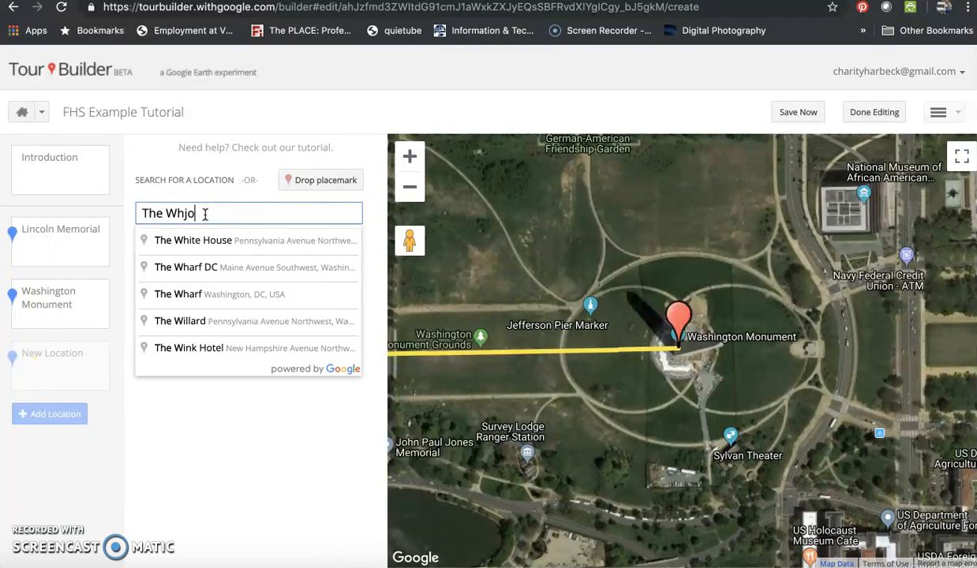
{"action": "left_click", "coordinate": [206, 220]}
{"action": "left_click", "coordinate": [203, 239]}
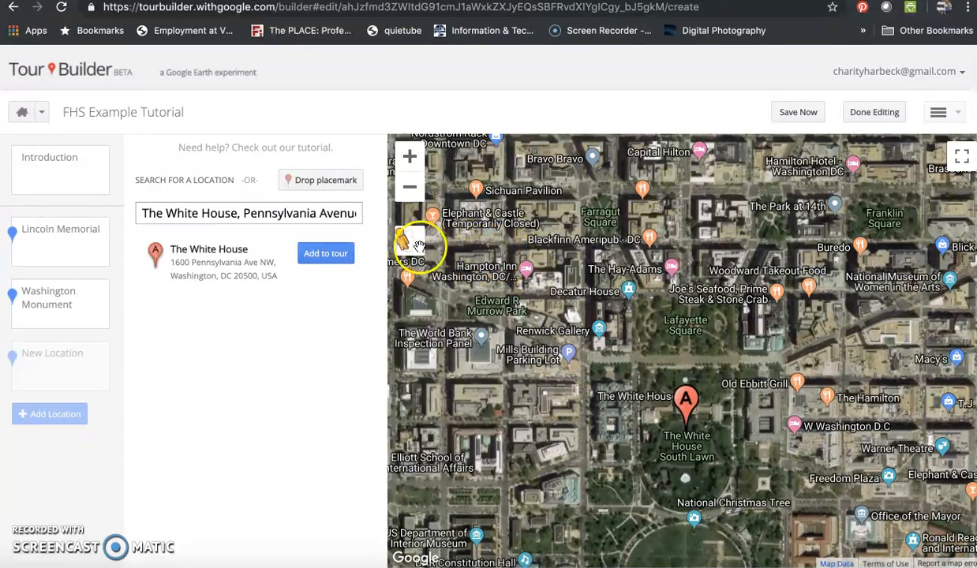
Switch the map to Street View on the White House South Lawn and add The White House to the tour
{"action": "left_click_drag", "start_coordinate": [408, 243], "coordinate": [684, 458]}
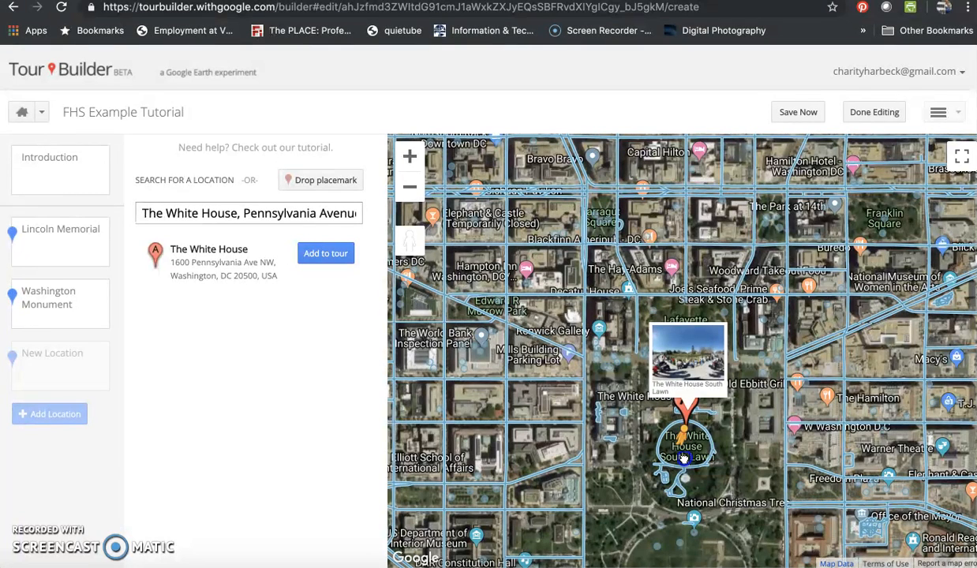
{"action": "mouse_move", "coordinate": [684, 458]}
{"action": "left_mouse_down"}
{"action": "mouse_move", "coordinate": [790, 452]}
{"action": "mouse_move", "coordinate": [689, 454]}
{"action": "mouse_move", "coordinate": [685, 468]}
{"action": "left_mouse_up"}
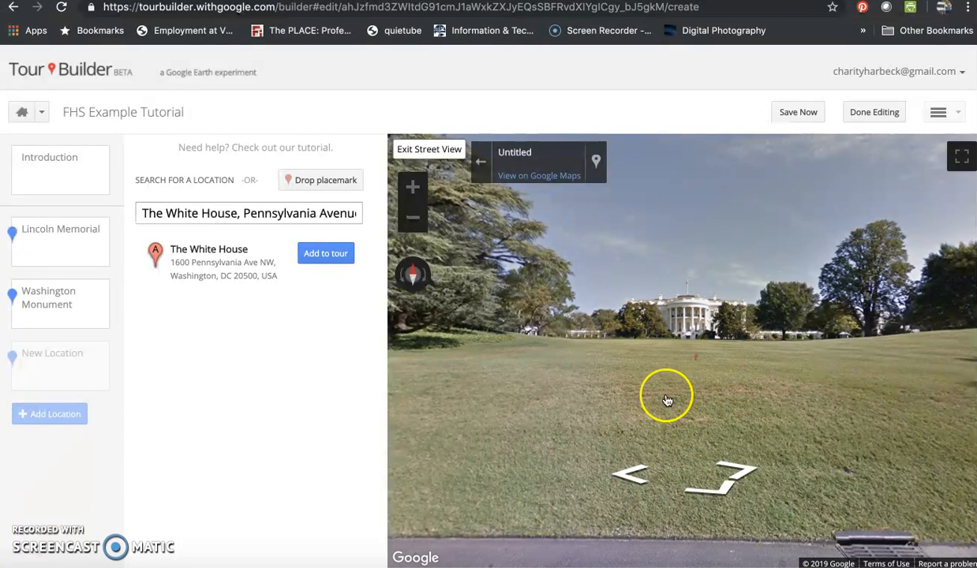
{"action": "left_click", "coordinate": [531, 156]}
{"action": "left_click", "coordinate": [326, 253]}
{"action": "scroll", "coordinate": [491, 311], "scroll_direction": "up", "scroll_amount": 3}
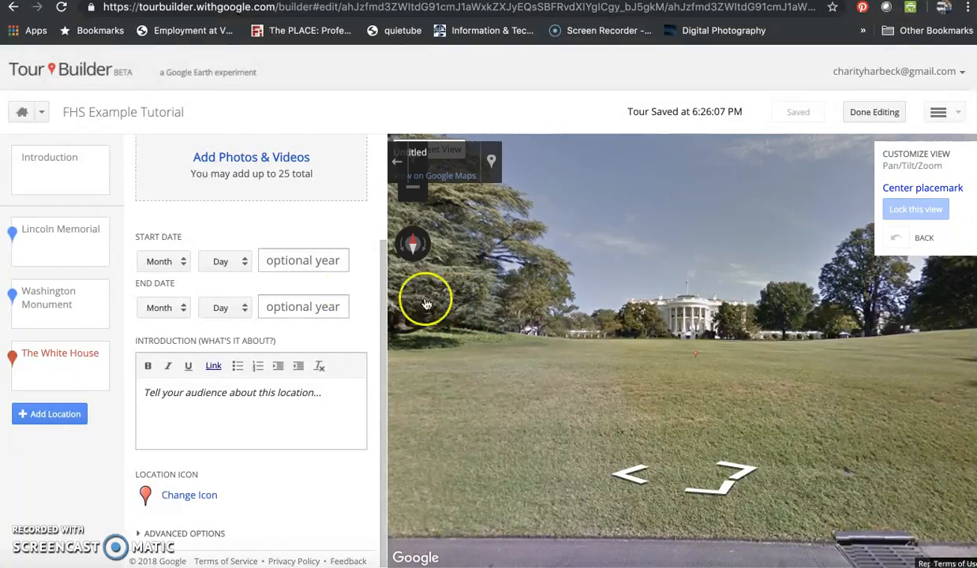
Search Google Images for "The White House interior" as media for The White House location
{"action": "left_click", "coordinate": [275, 158]}
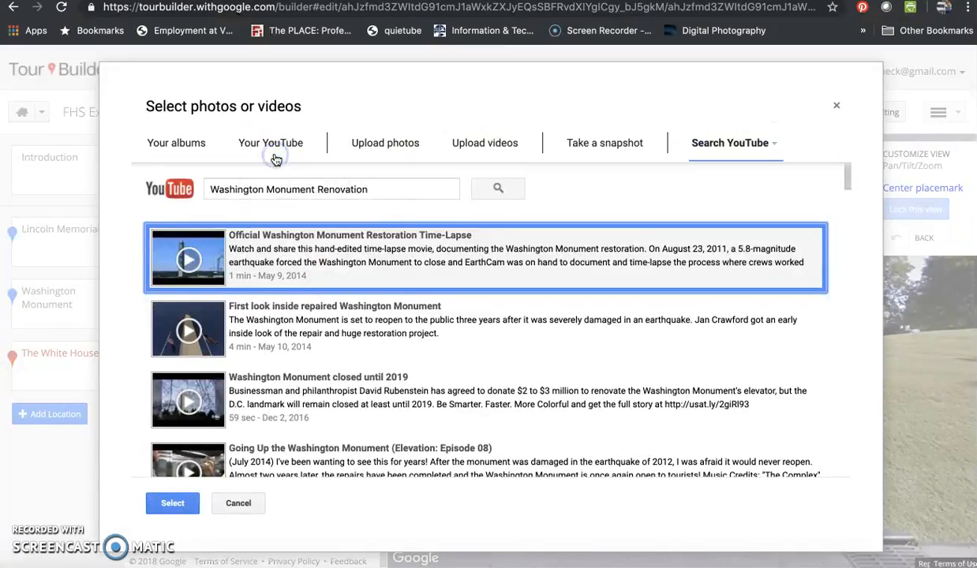
{"action": "left_click", "coordinate": [720, 143]}
{"action": "left_click", "coordinate": [740, 180]}
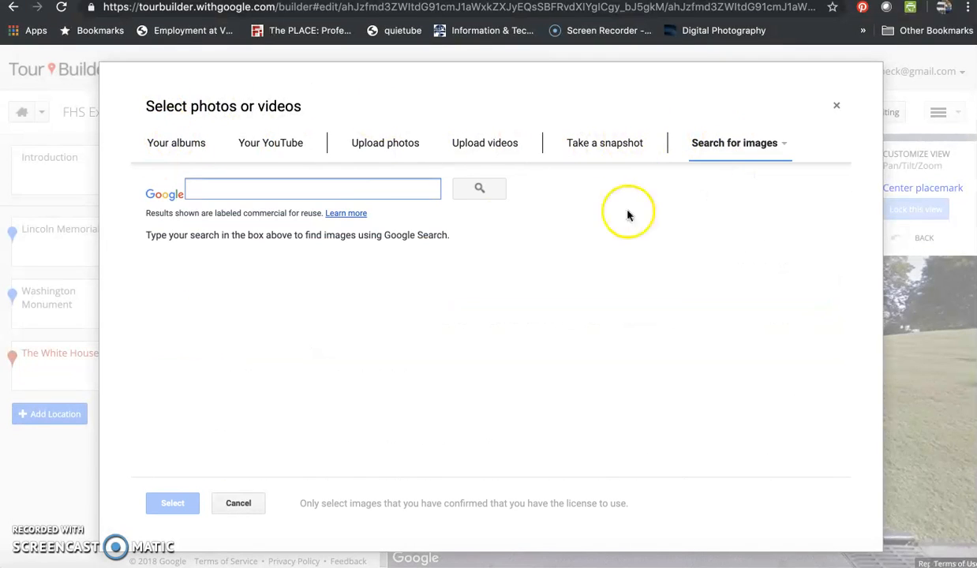
{"action": "type", "text": "The White House interior"}
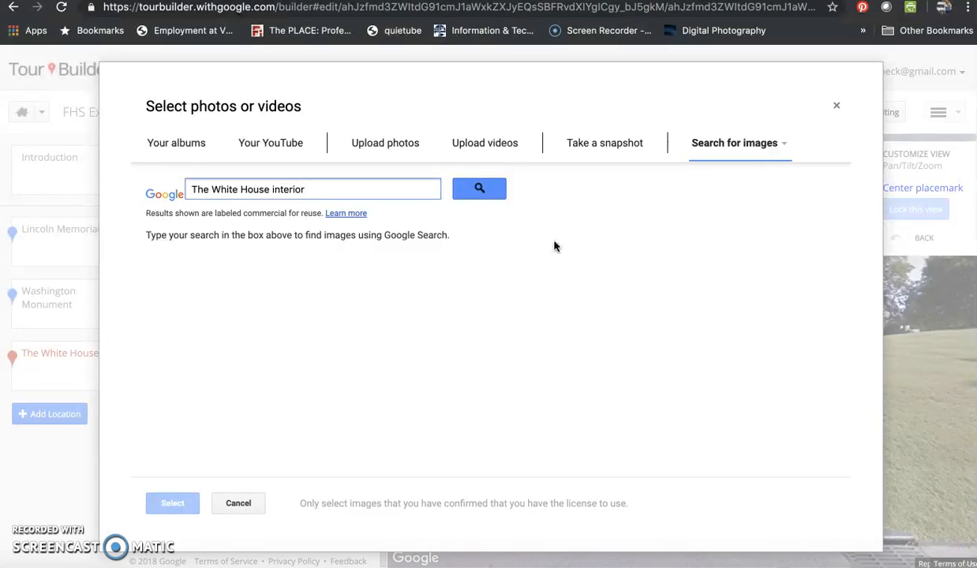
{"action": "left_click", "coordinate": [483, 188]}
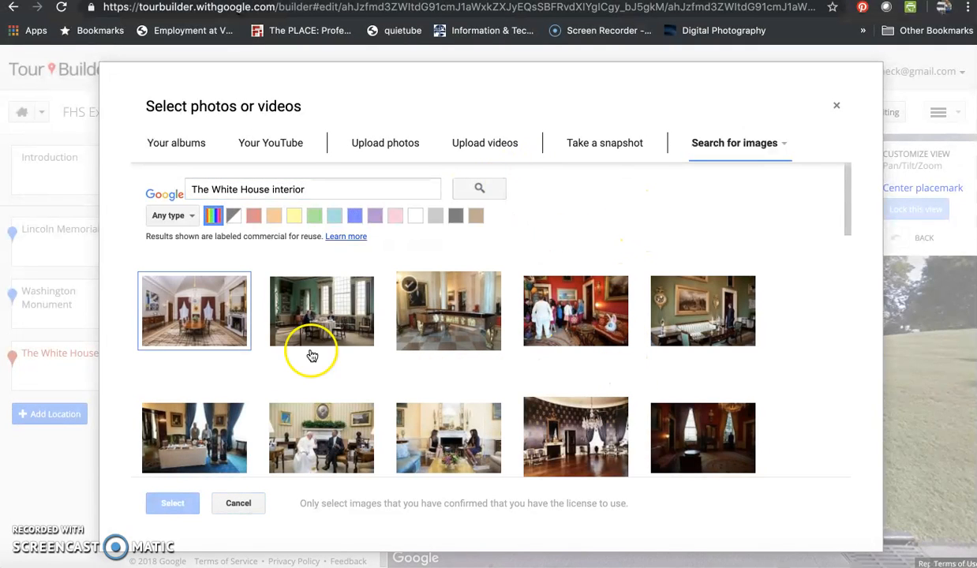
Add the first three image results to The White House location, copying the obamawhitehouse.archives.gov dining room source link along the way
{"action": "left_click", "coordinate": [203, 312]}
{"action": "left_click", "coordinate": [320, 311]}
{"action": "left_click", "coordinate": [414, 311]}
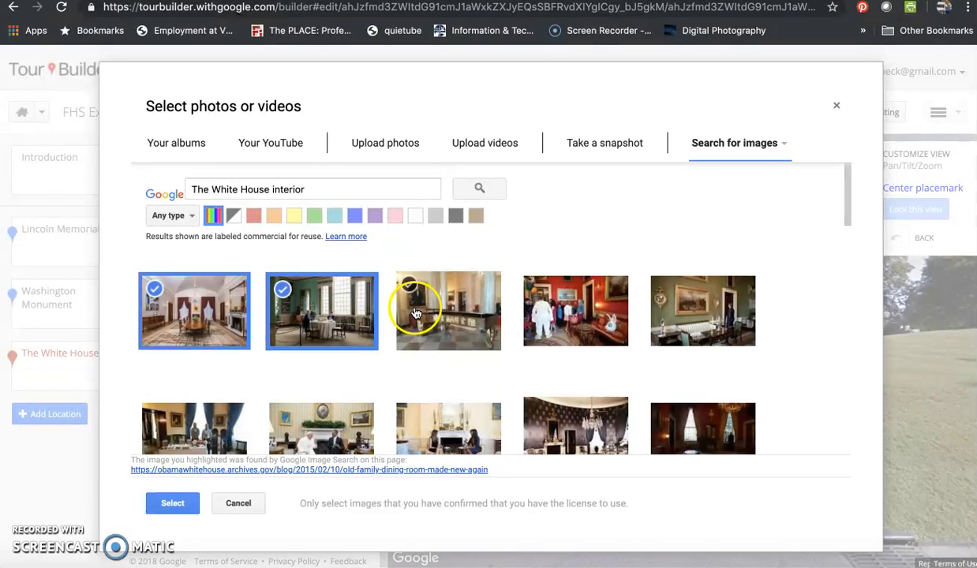
{"action": "right_click", "coordinate": [267, 473]}
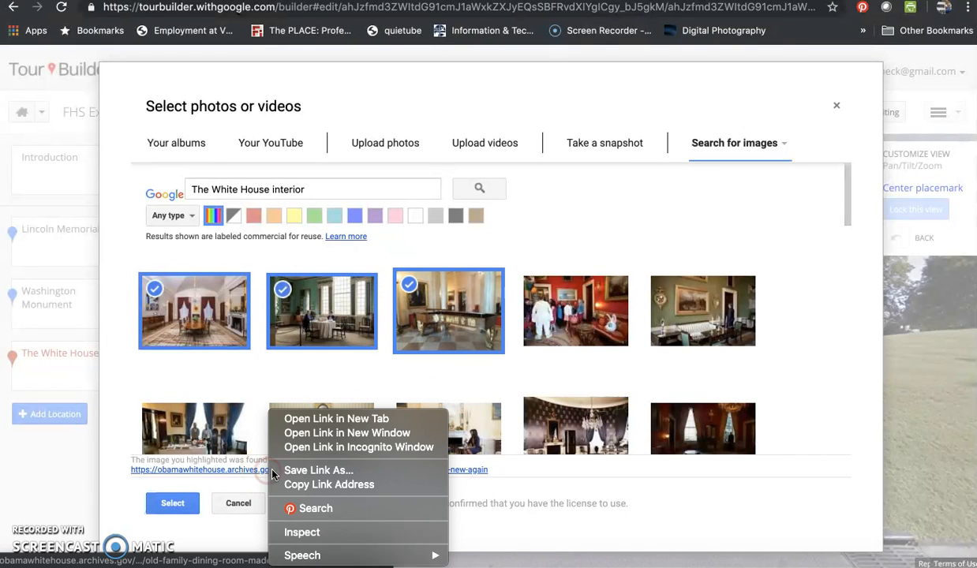
{"action": "left_click", "coordinate": [304, 485]}
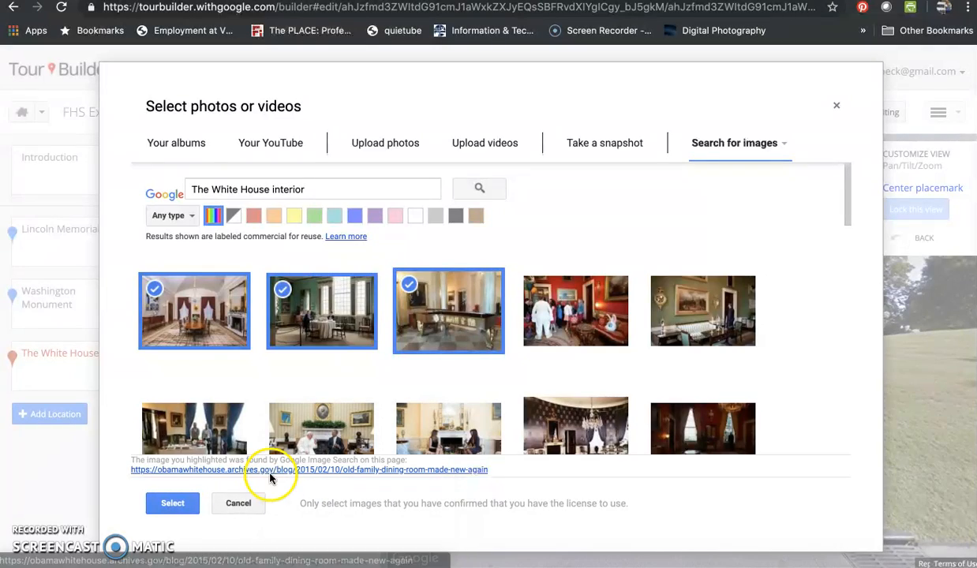
{"action": "left_click", "coordinate": [173, 504]}
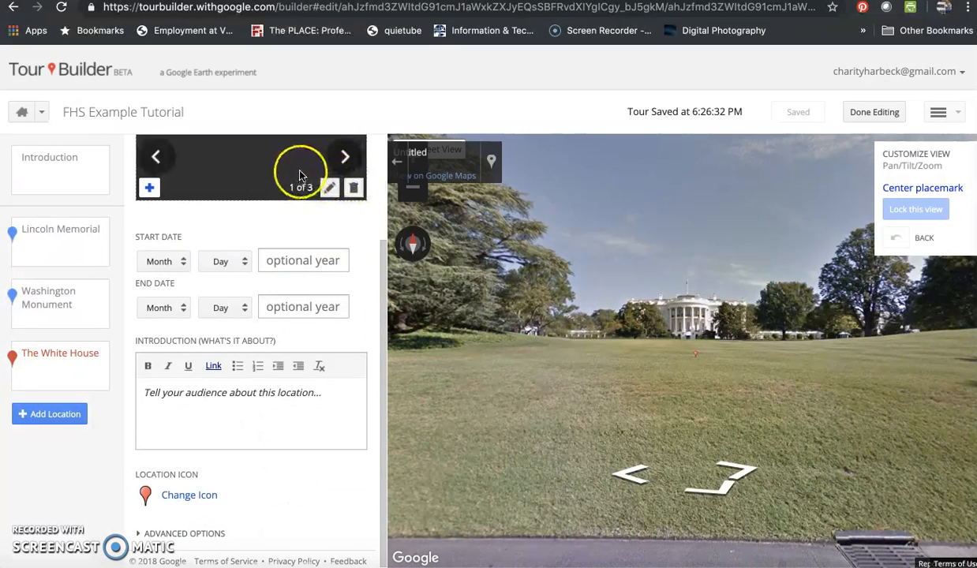
Title the first White House photo "White House Dining Room" and paste the copied source link as its description
{"action": "left_click", "coordinate": [241, 166]}
{"action": "right_click", "coordinate": [471, 146]}
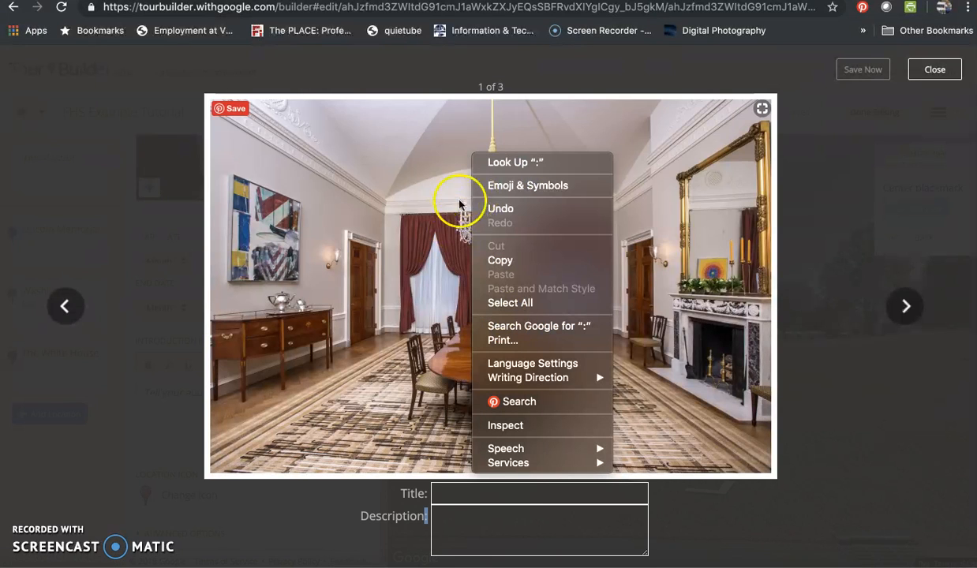
{"action": "right_click", "coordinate": [485, 537]}
{"action": "left_click", "coordinate": [485, 537]}
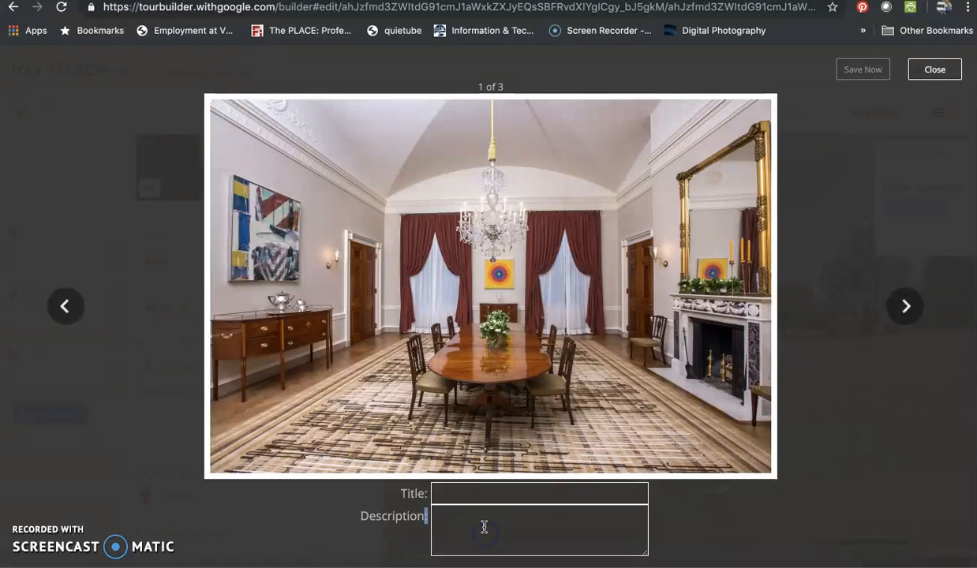
{"action": "right_click", "coordinate": [476, 524]}
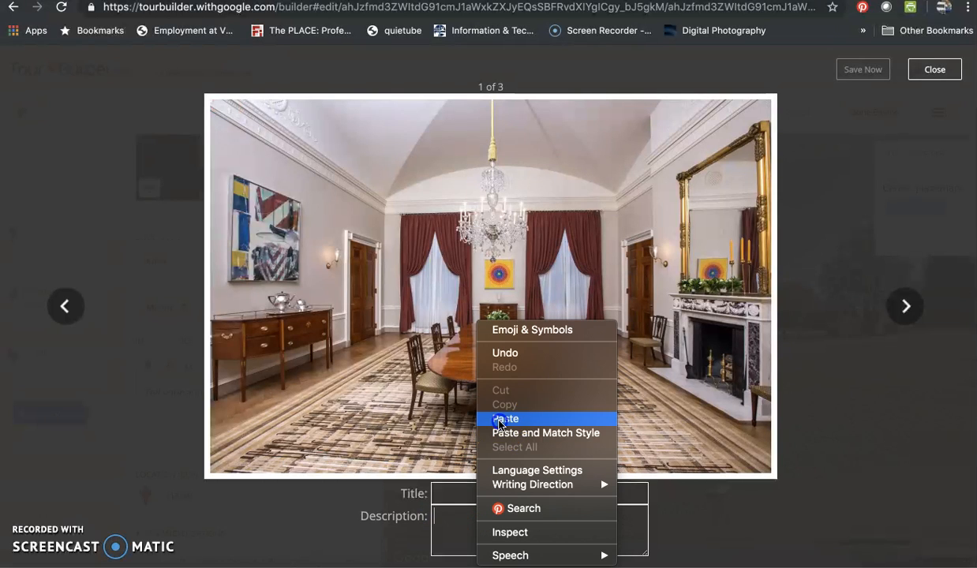
{"action": "left_click", "coordinate": [480, 414]}
{"action": "left_click", "coordinate": [488, 490]}
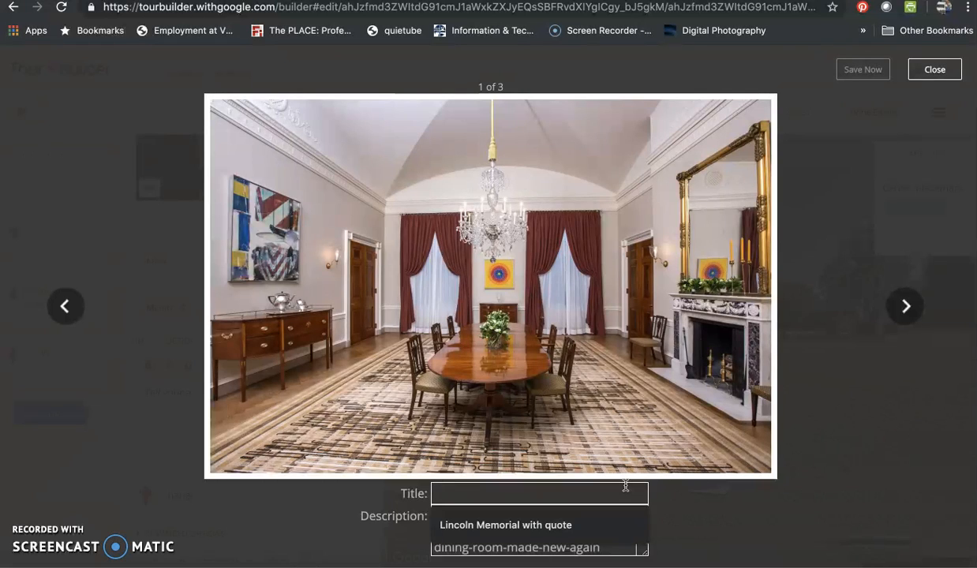
{"action": "type", "text": "White House Dining Room"}
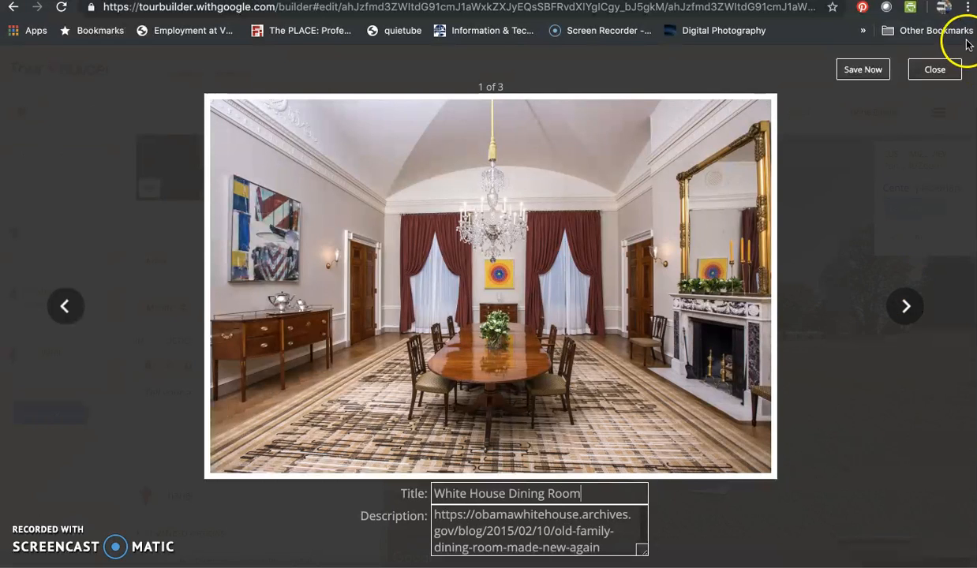
{"action": "left_click", "coordinate": [937, 69]}
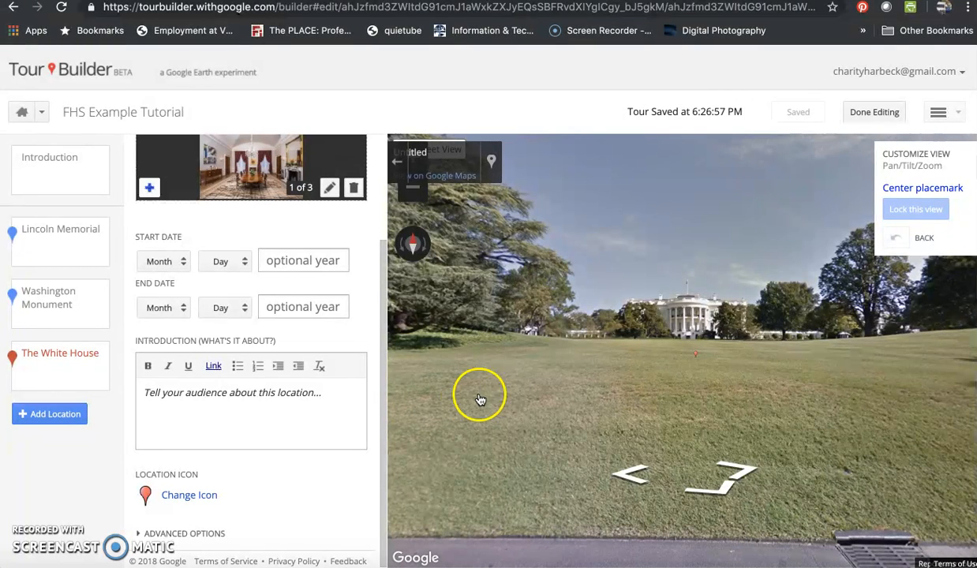
Finish editing and review the tour's Introduction, Lincoln Memorial photos, Washington Monument and The White House in play view
{"action": "left_click", "coordinate": [875, 112]}
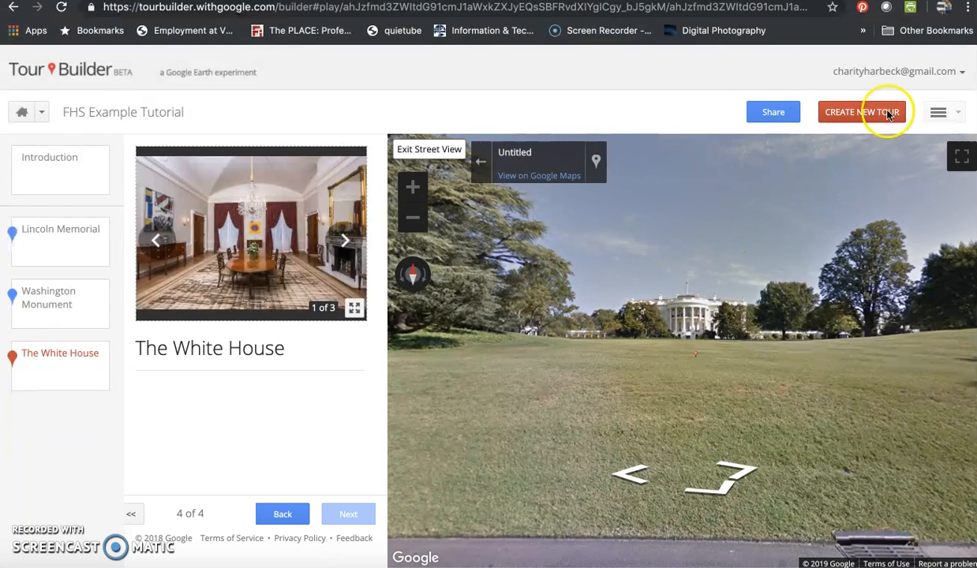
{"action": "left_click", "coordinate": [956, 114]}
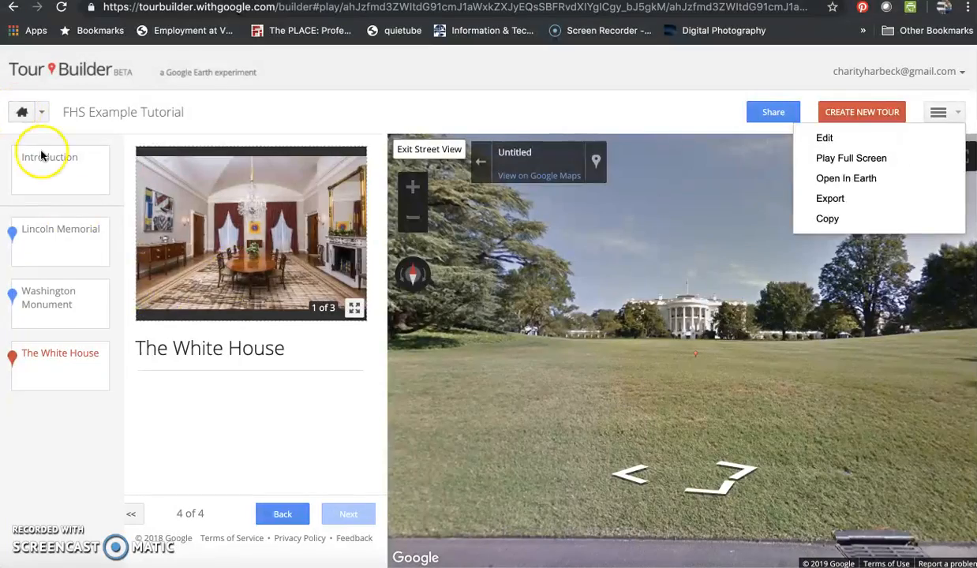
{"action": "left_click", "coordinate": [70, 175]}
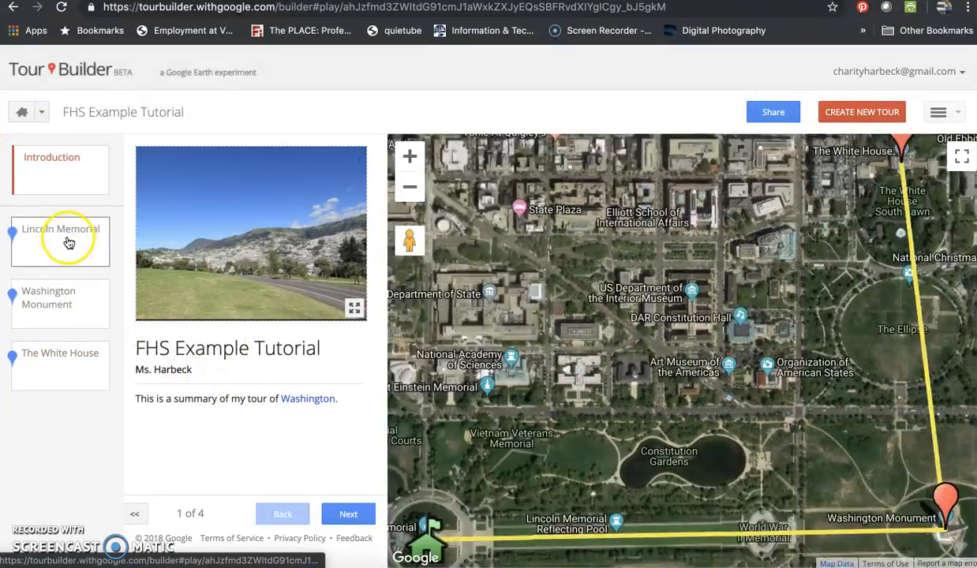
{"action": "left_click", "coordinate": [70, 243]}
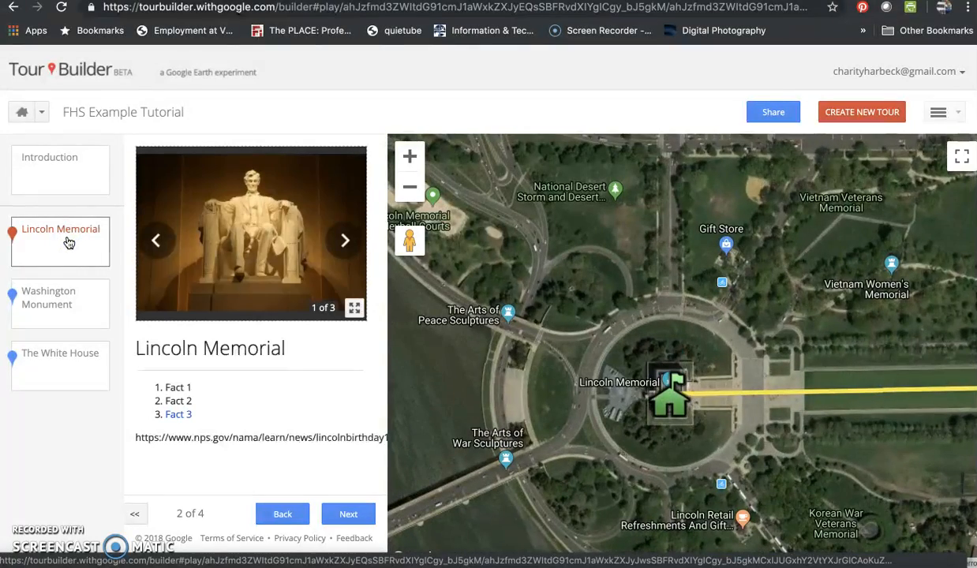
{"action": "left_click", "coordinate": [345, 244]}
{"action": "left_click", "coordinate": [345, 244]}
{"action": "left_click", "coordinate": [57, 315]}
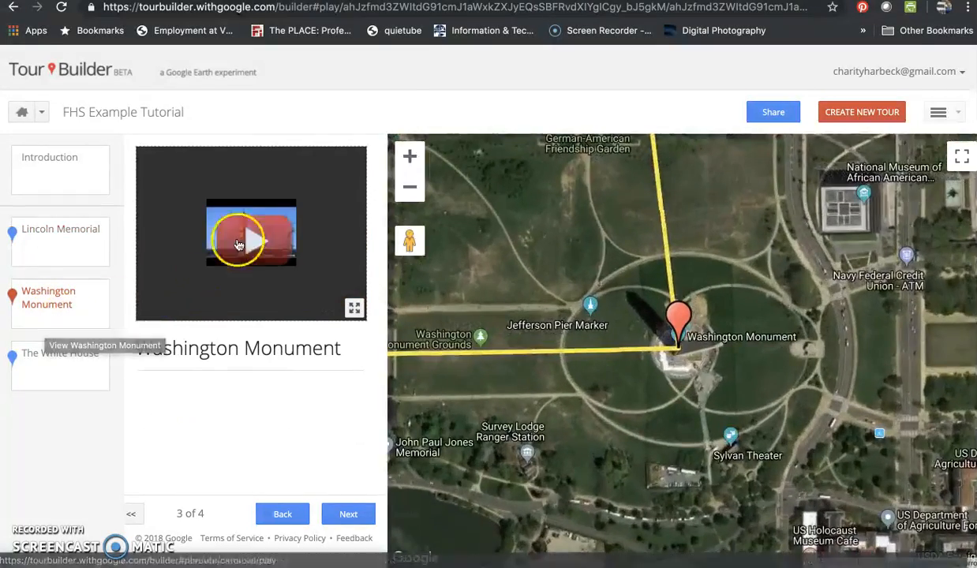
{"action": "left_click", "coordinate": [68, 372]}
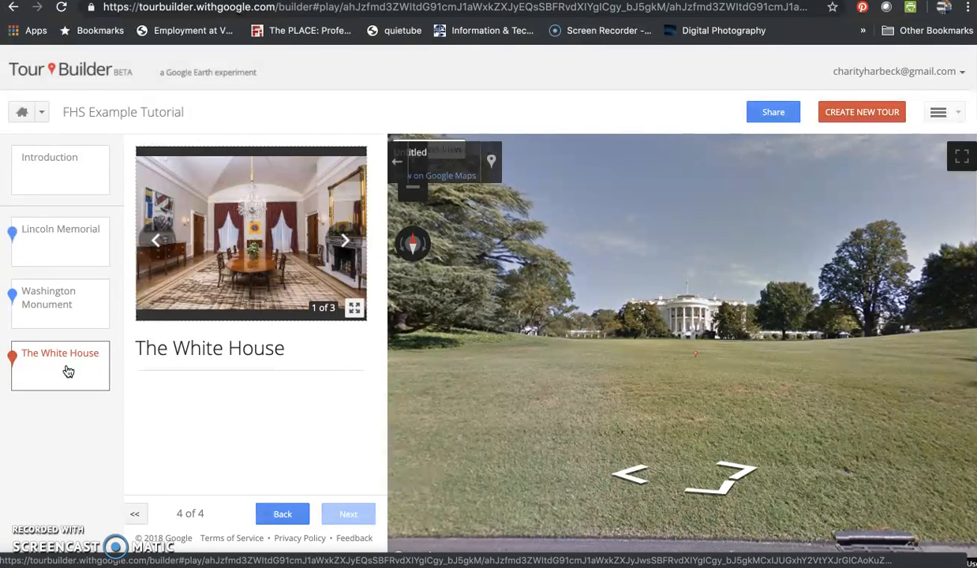
Review the tour's sharing link and access settings, and close them without changes
{"action": "left_click", "coordinate": [773, 112]}
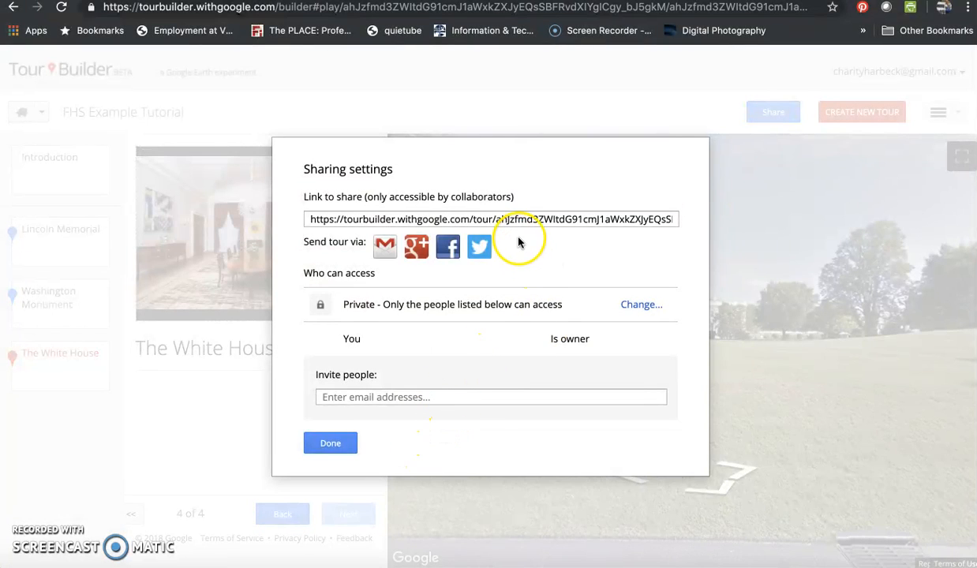
{"action": "left_click", "coordinate": [330, 444]}
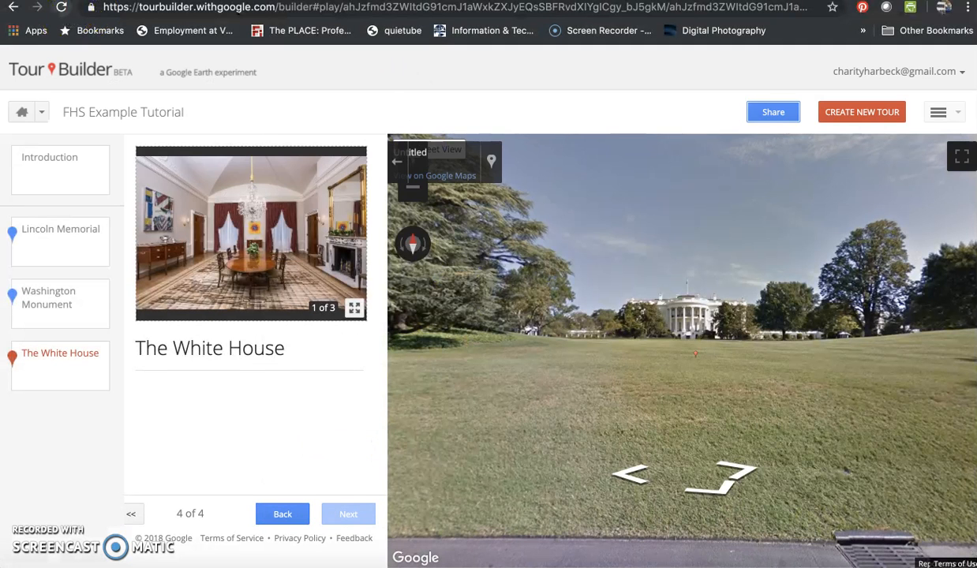